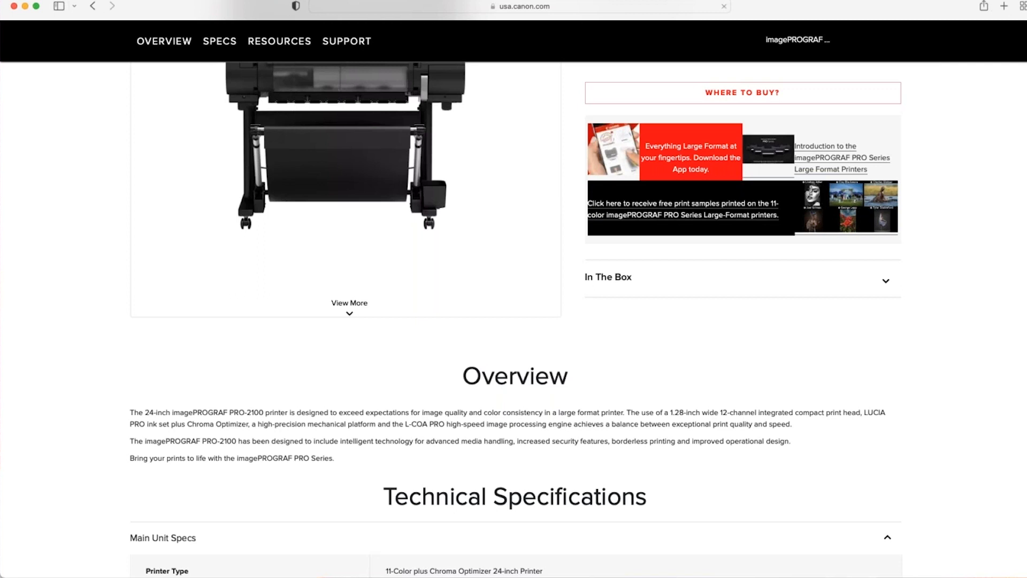
Open the imagePROGRAF PRO-2100's Software & Drivers downloads and choose macOS Monterey v12 as the OS version
scroll(514, 321, "down", 8)
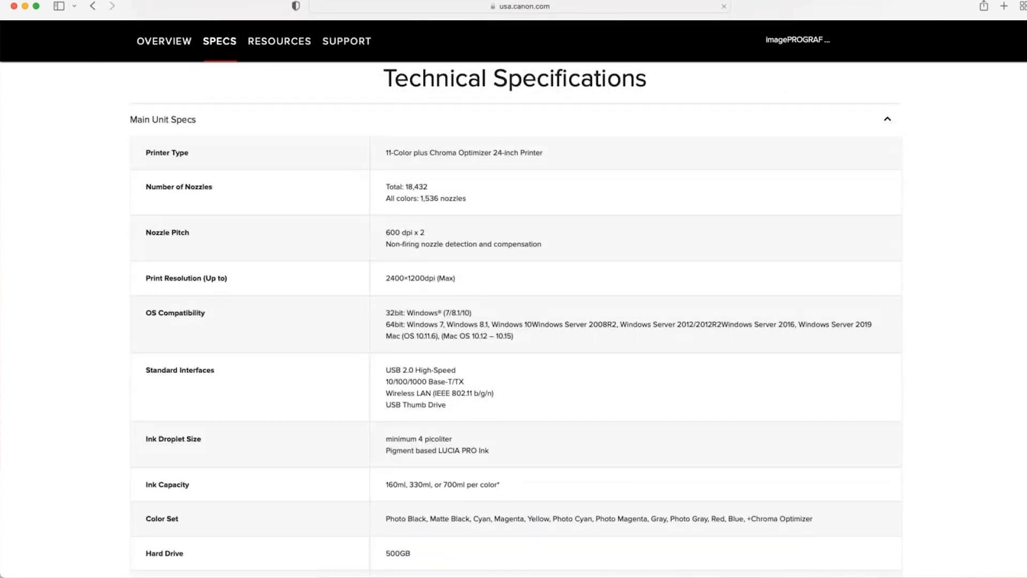
scroll(514, 321, "down", 15)
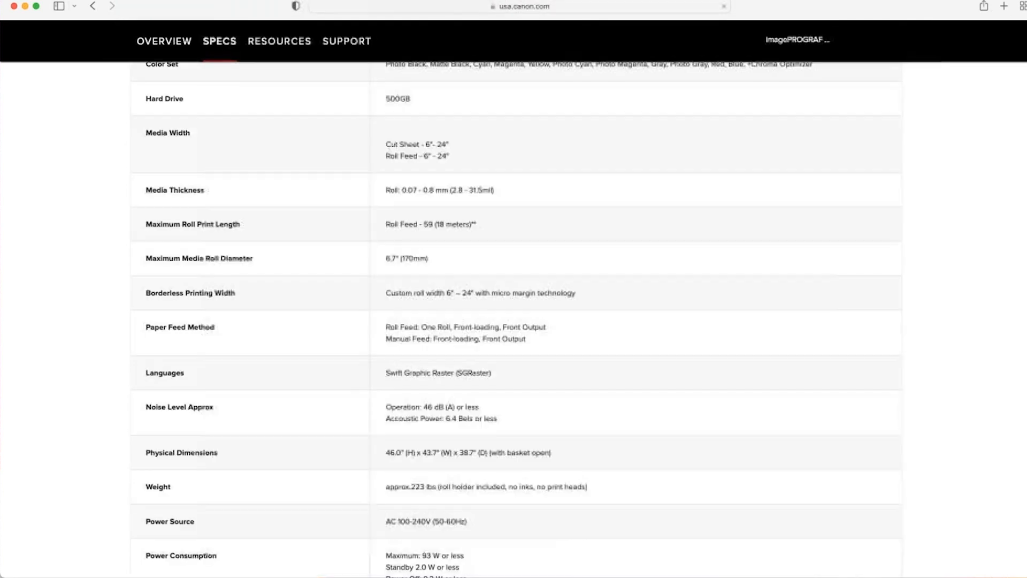
scroll(514, 321, "down", 3)
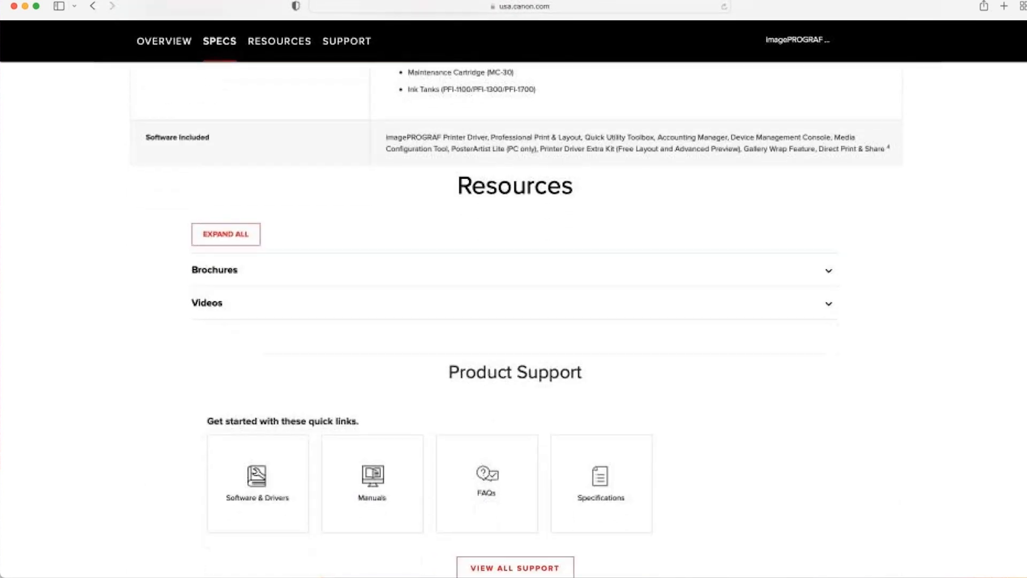
left_click(258, 477)
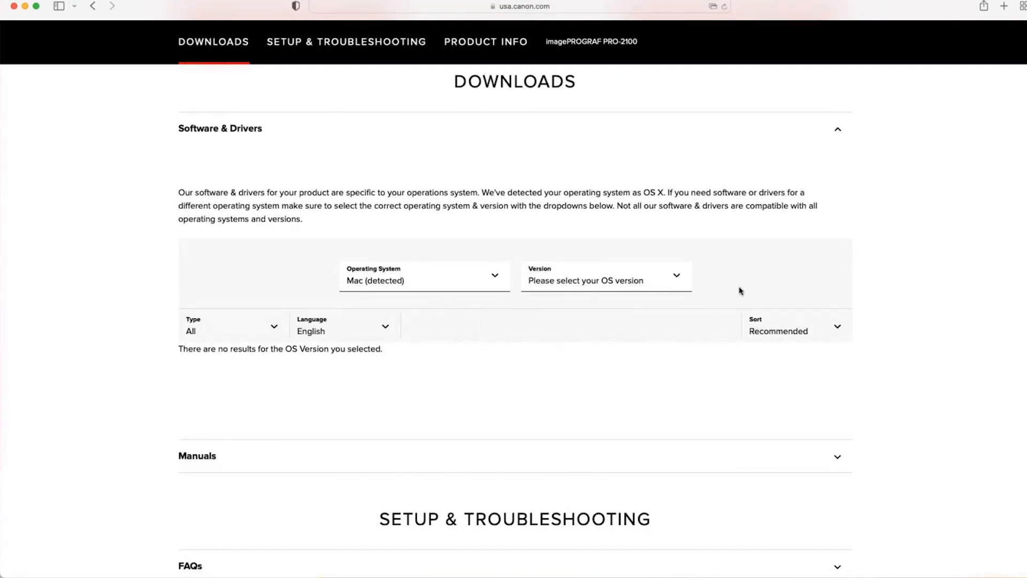
left_click(678, 277)
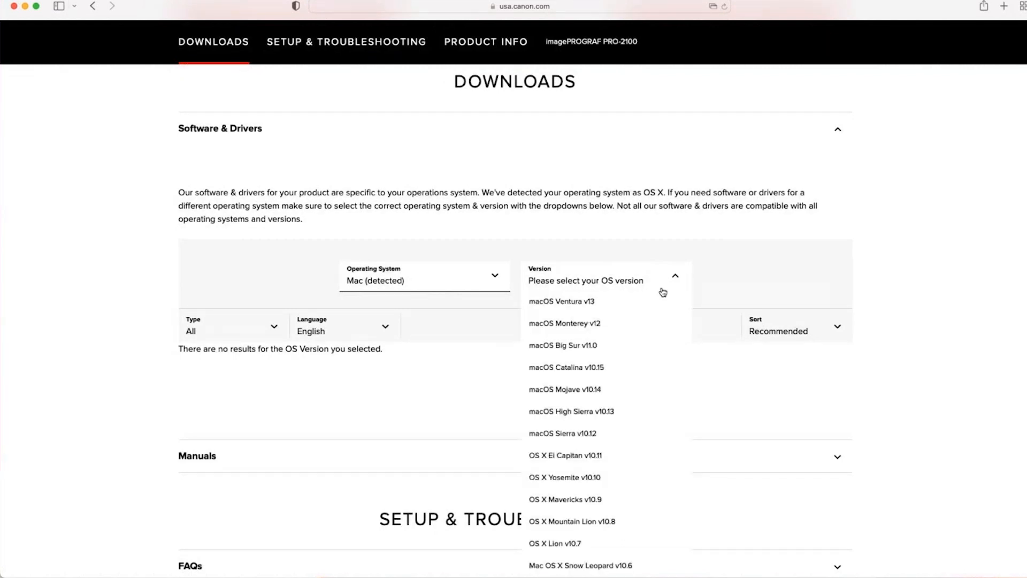
left_click(606, 328)
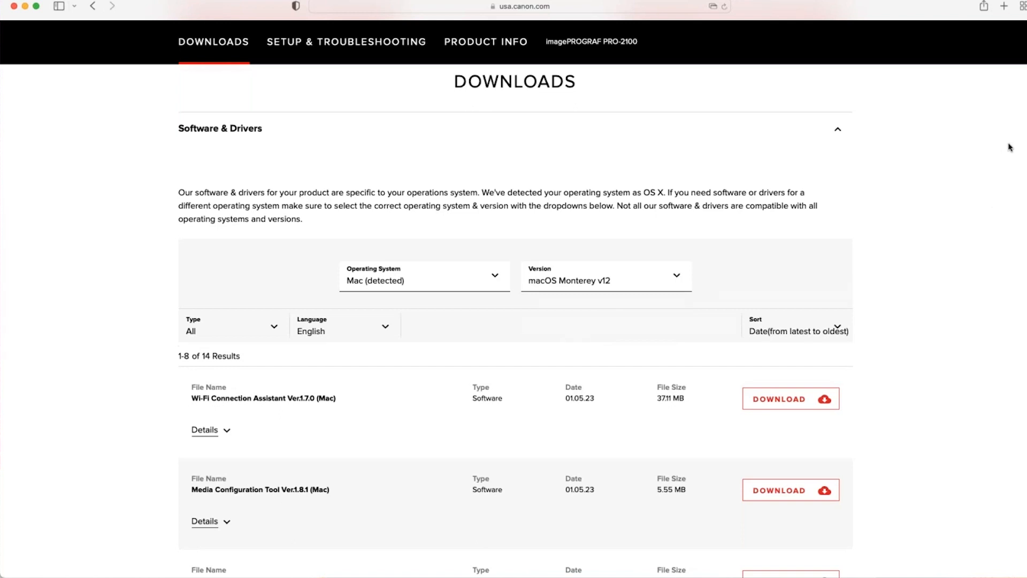
Load the complete download list and examine the available Mac software, including the Media Configuration Tool and the printer driver
scroll(515, 321, "down", 5)
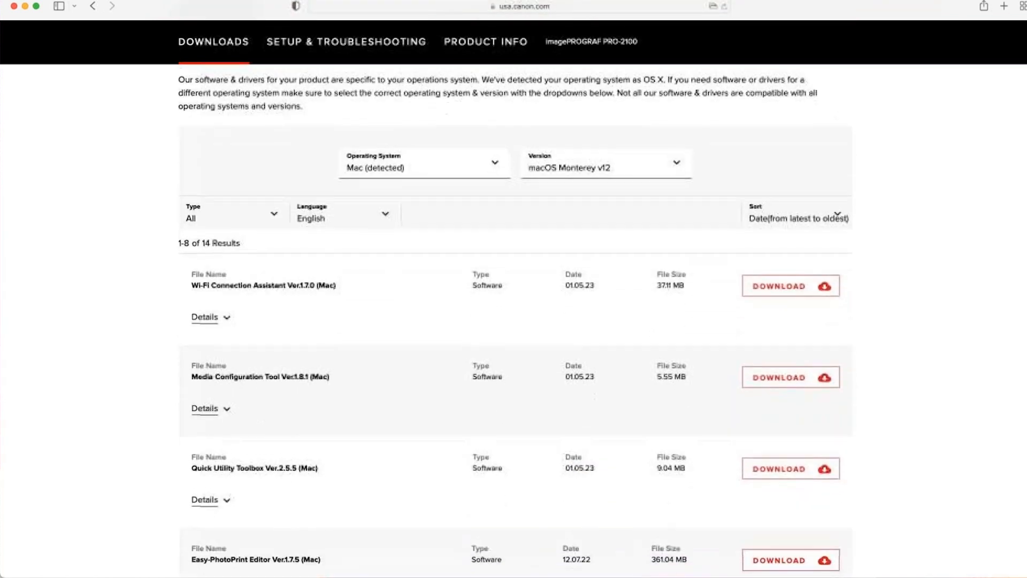
scroll(1020, 287, "down", 8)
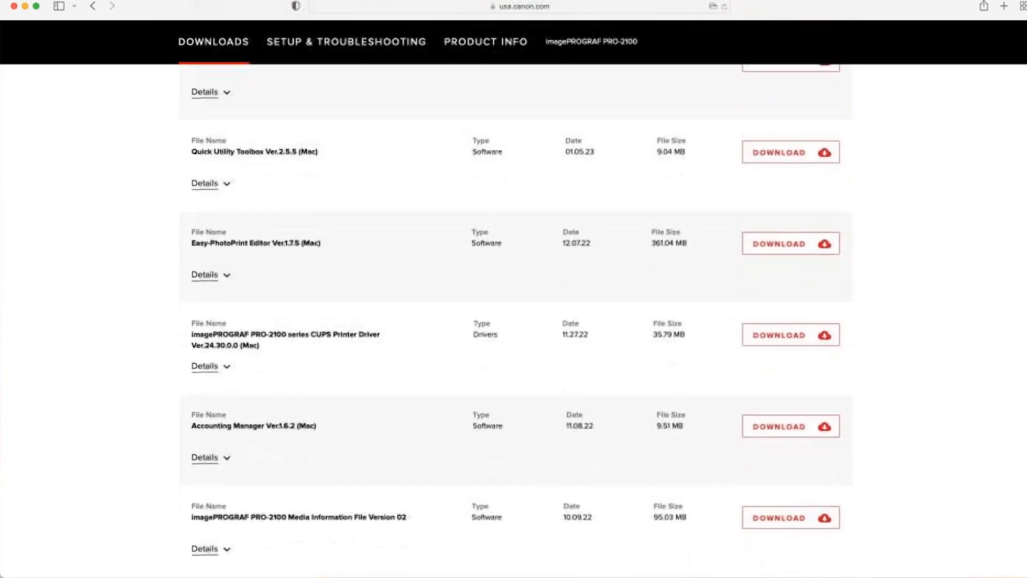
scroll(1021, 289, "down", 1)
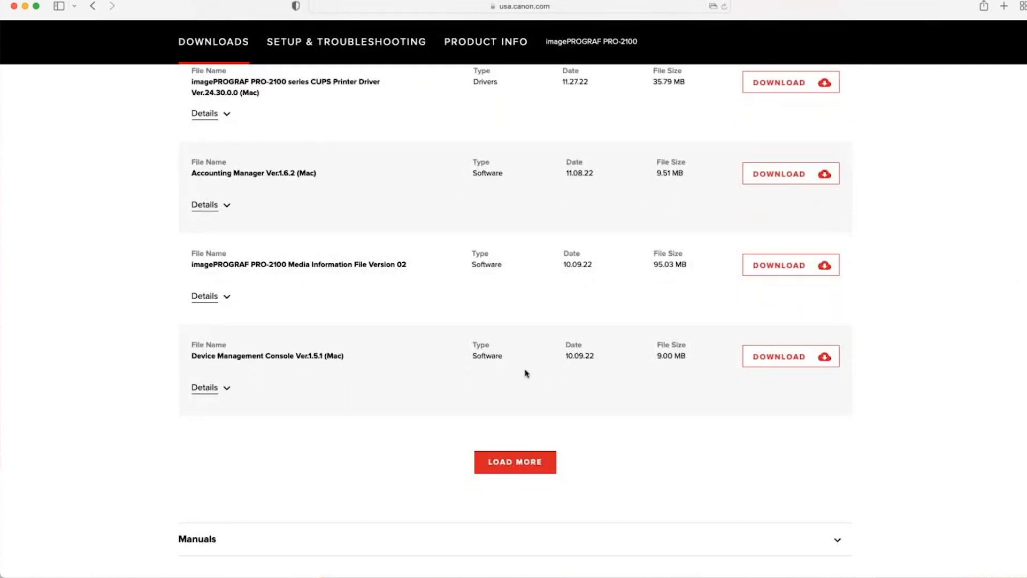
left_click(505, 453)
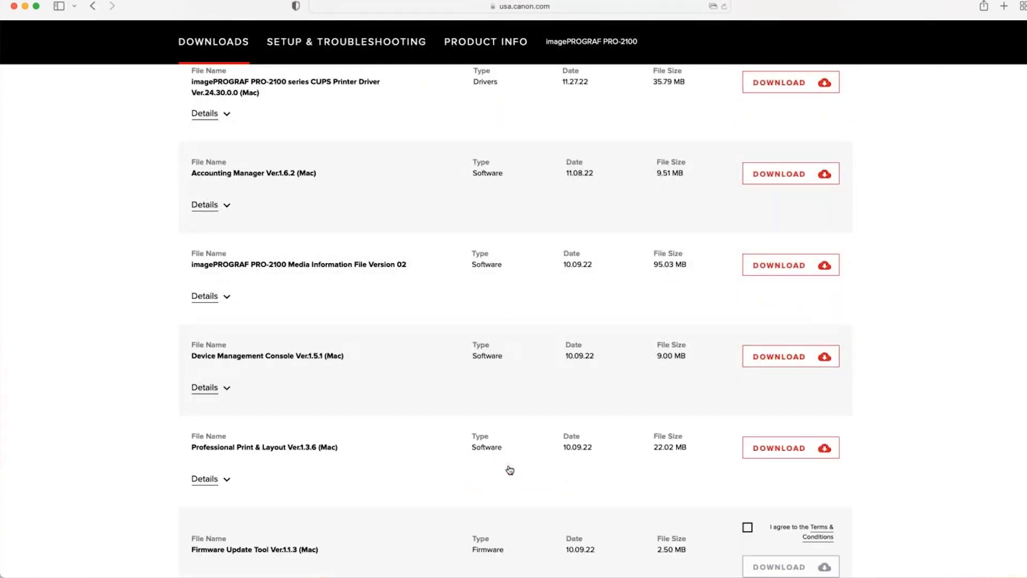
scroll(516, 320, "down", 3)
scroll(516, 320, "up", 6)
scroll(516, 320, "up", 5)
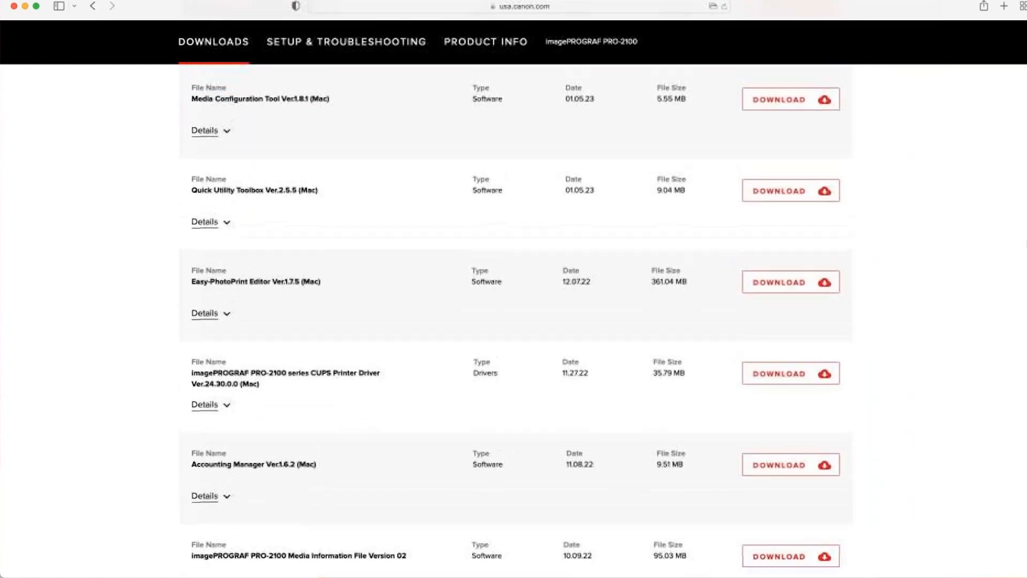
scroll(1020, 226, "down", 1)
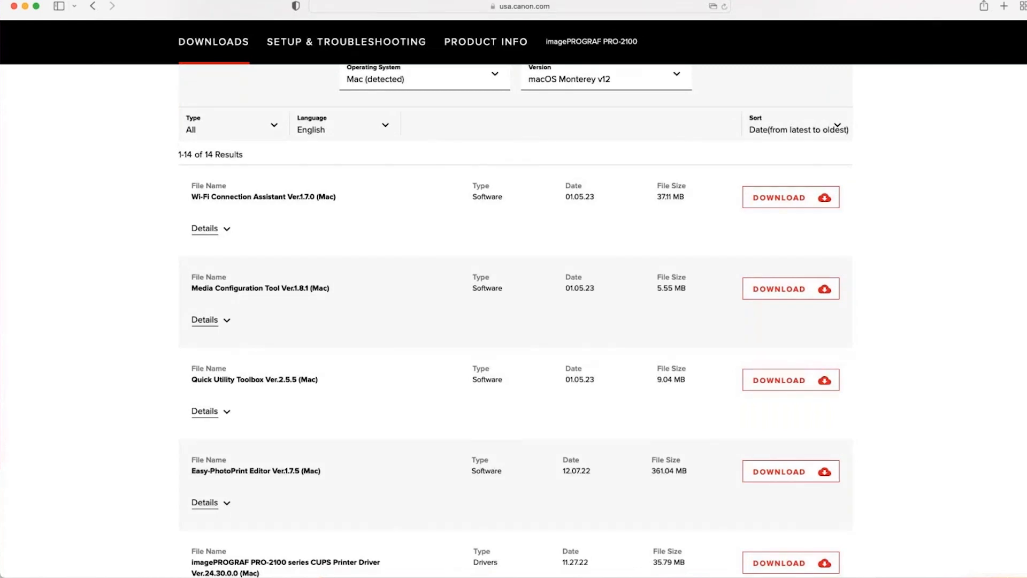
scroll(513, 321, "up", 3)
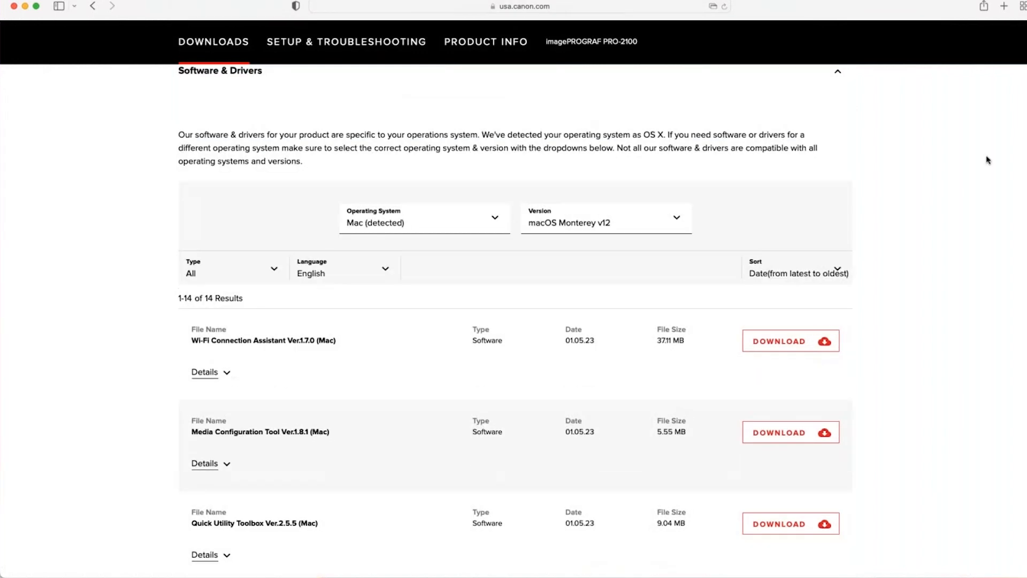
left_click(25, 6)
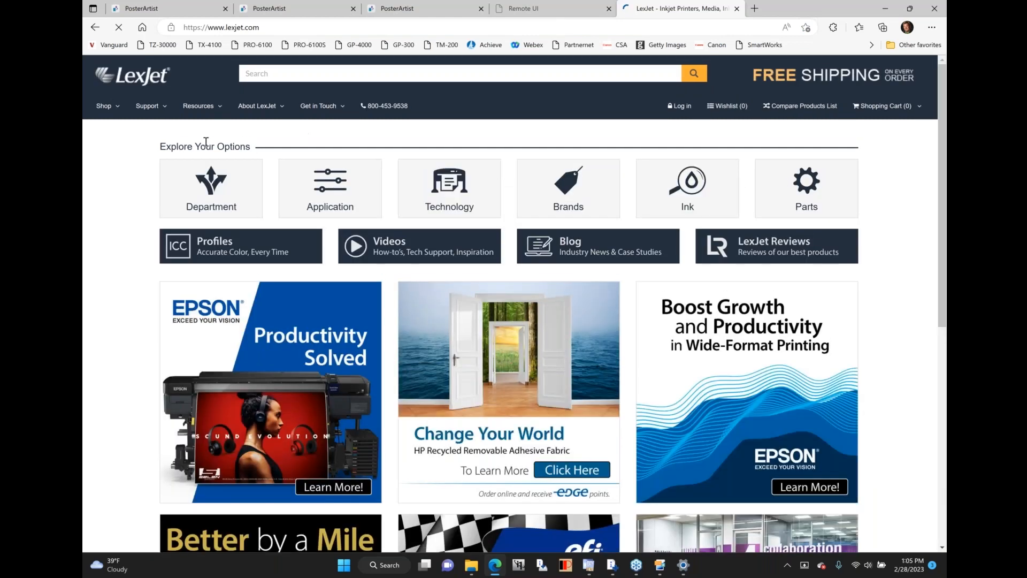
On the LexJet website, open the ICC Profiles page and expand the media types for Canon iPF PRO-2100_4100_6100
mouse_move(145, 107)
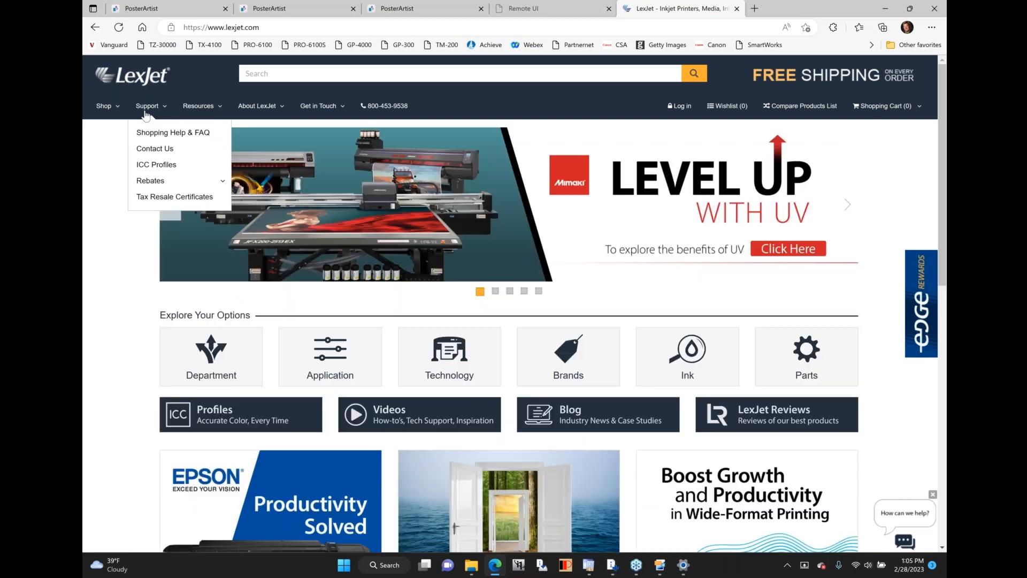
left_click(159, 164)
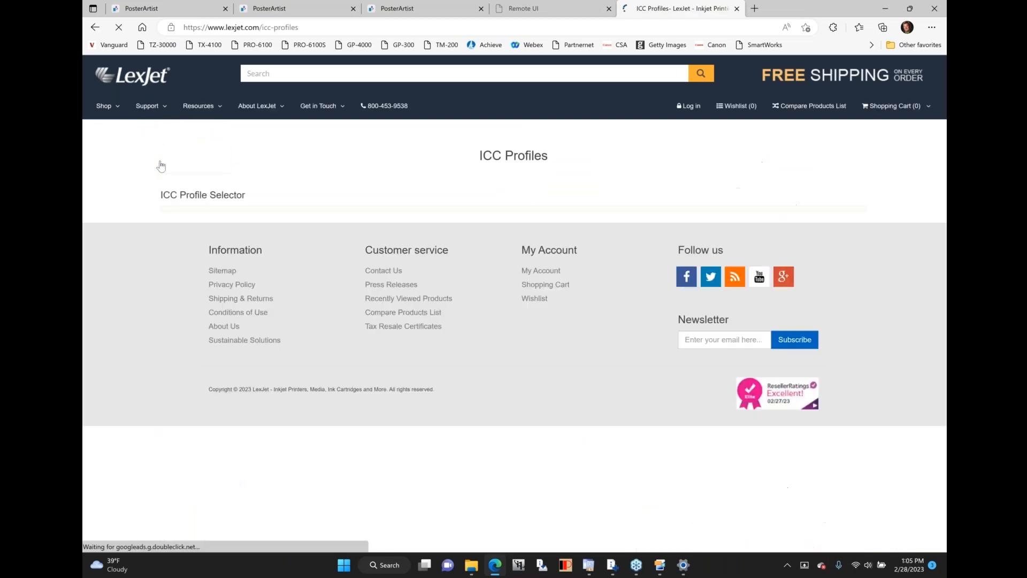
left_click(202, 213)
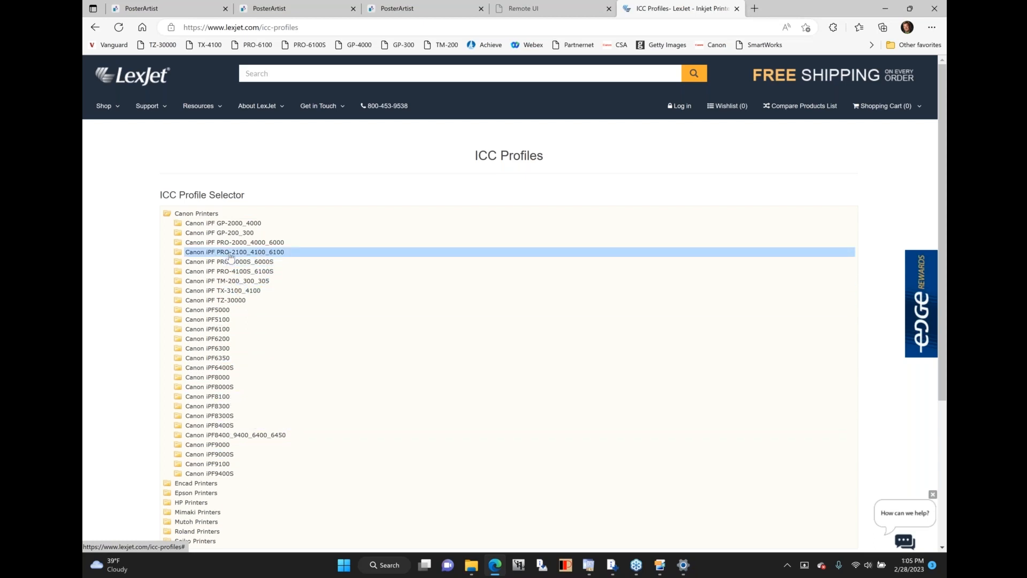
left_click(251, 252)
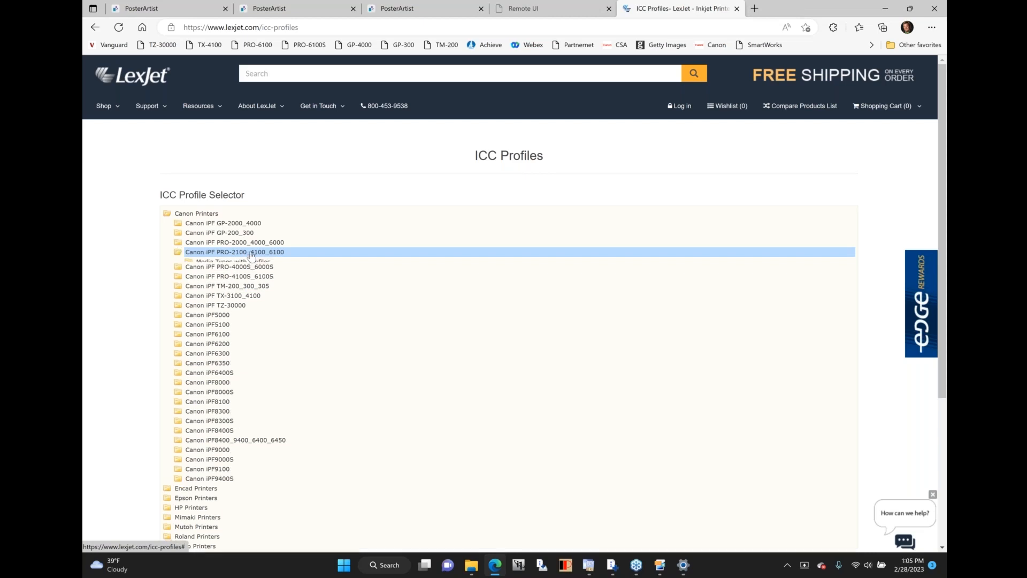
left_click(252, 262)
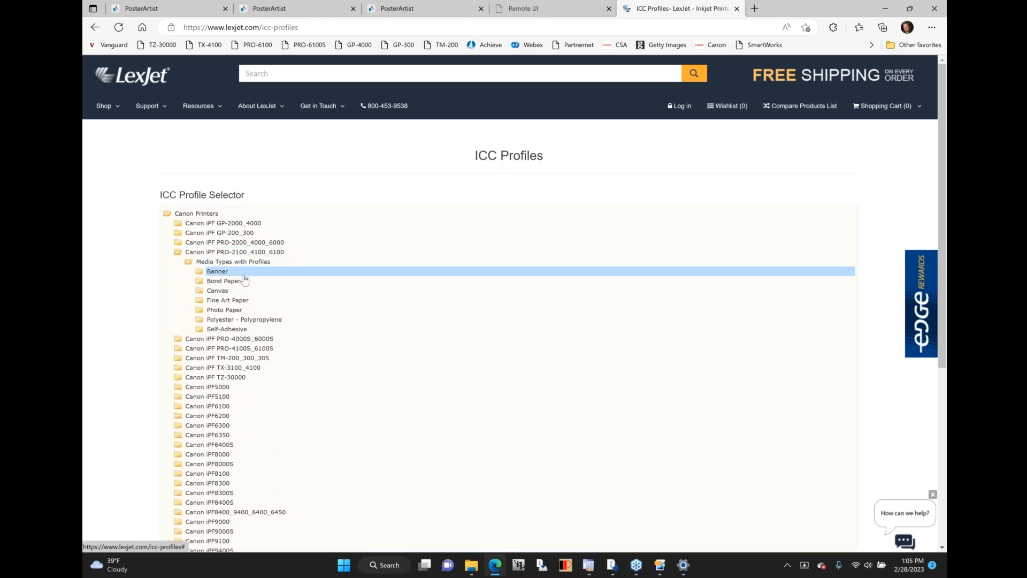
Download the .am1x media file for LexJet Sunset Photo Metallic Paper from the Photo Paper group
left_click(234, 311)
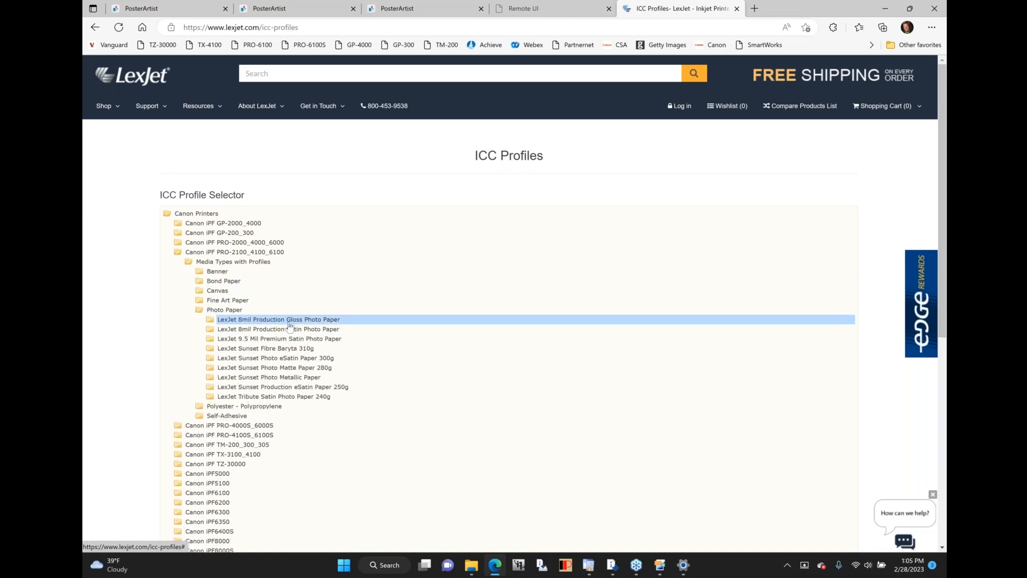
left_click(293, 378)
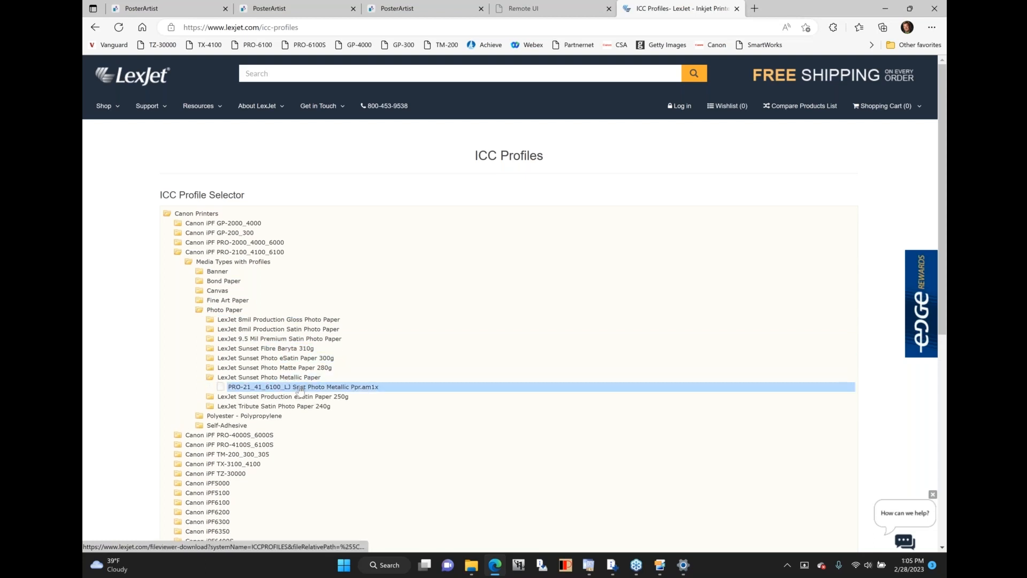
left_click(301, 387)
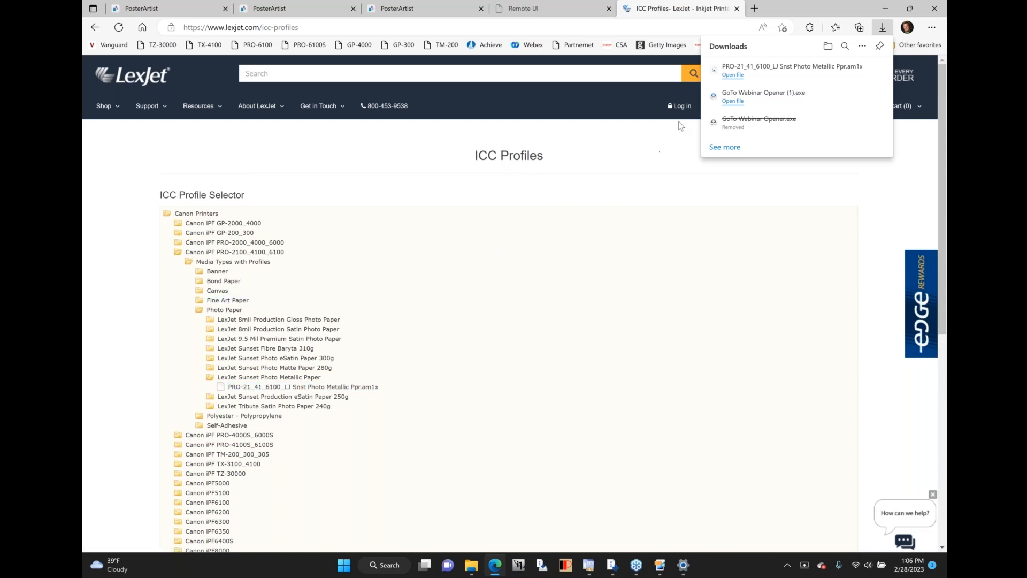
Open the downloaded LexJet metallic paper media file from the Downloads folder and search for printers to edit
left_click(742, 75)
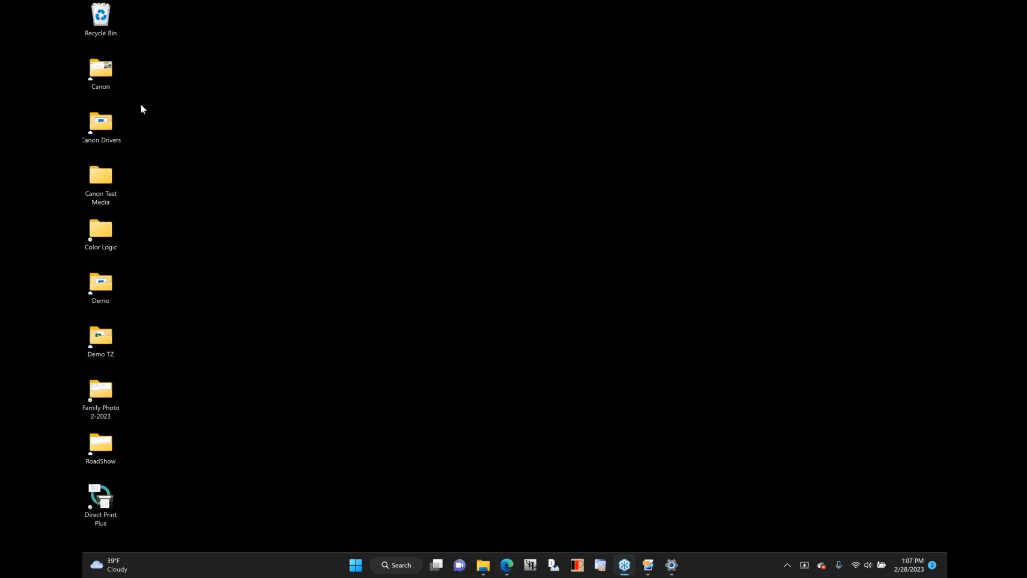
double_click(98, 73)
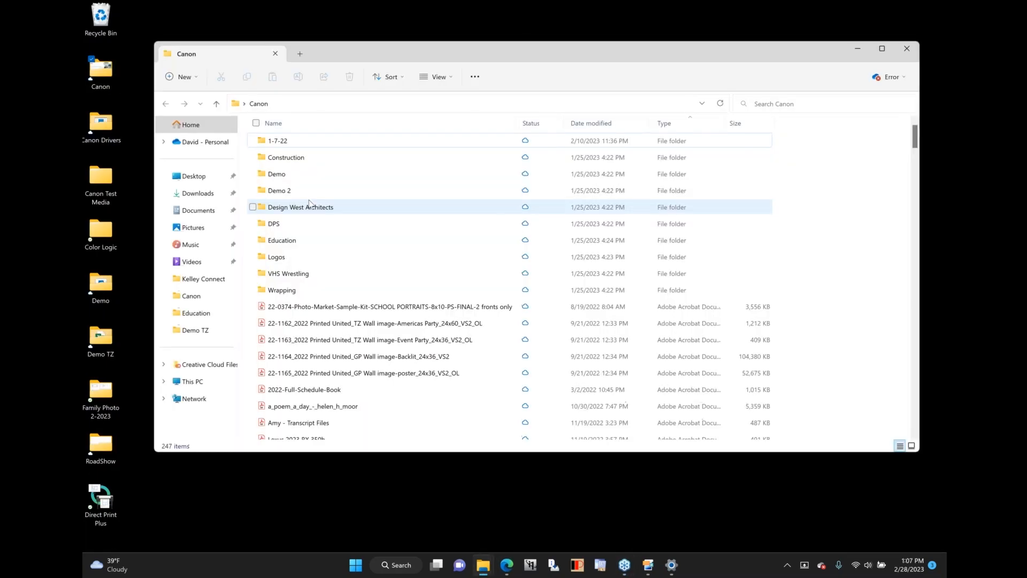
left_click(198, 193)
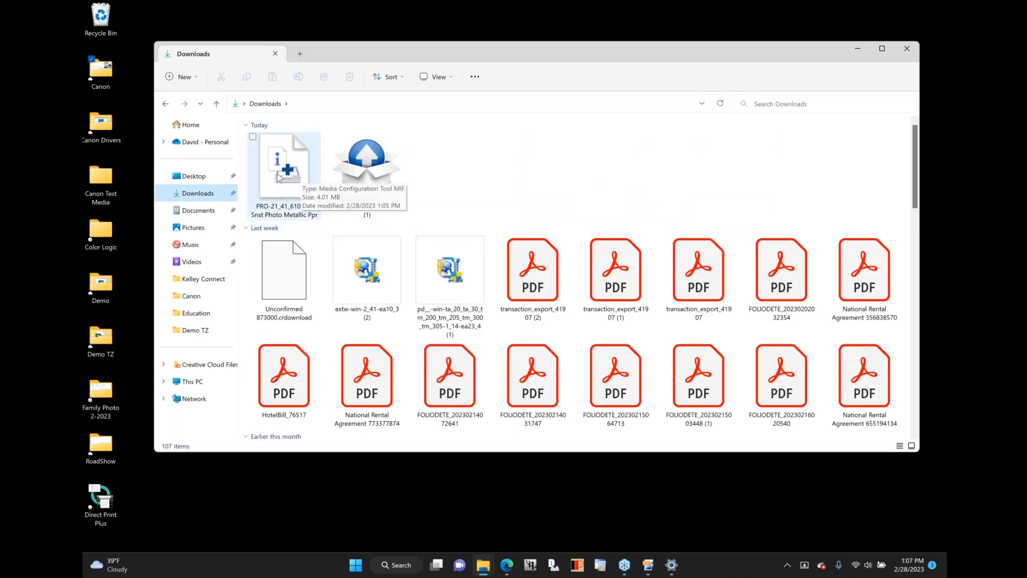
double_click(278, 173)
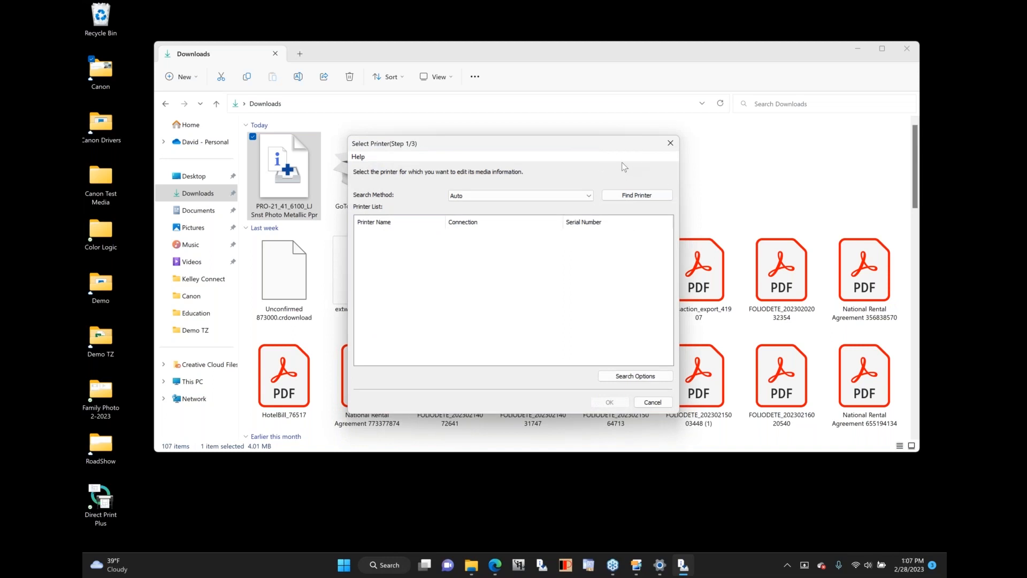
left_click(644, 200)
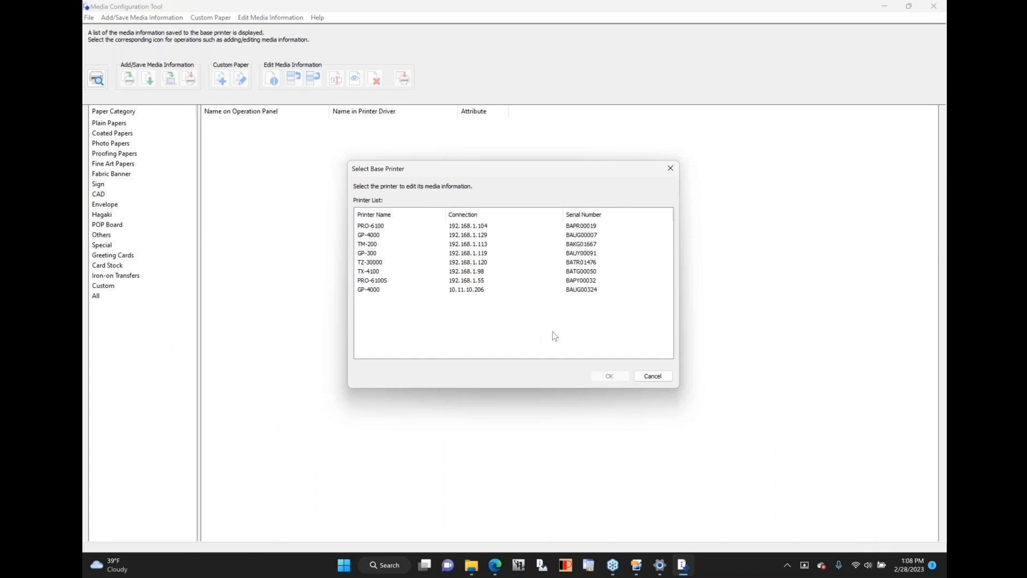
In the Media Configuration Tool, choose the PRO-6100 at 192.168.1.104 as the base printer
left_click(652, 376)
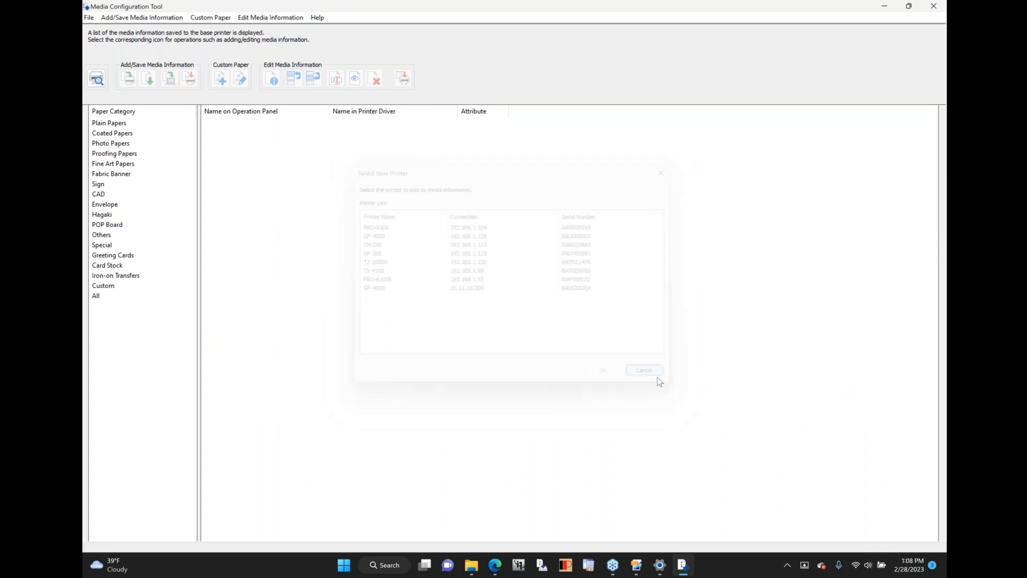
left_click(96, 80)
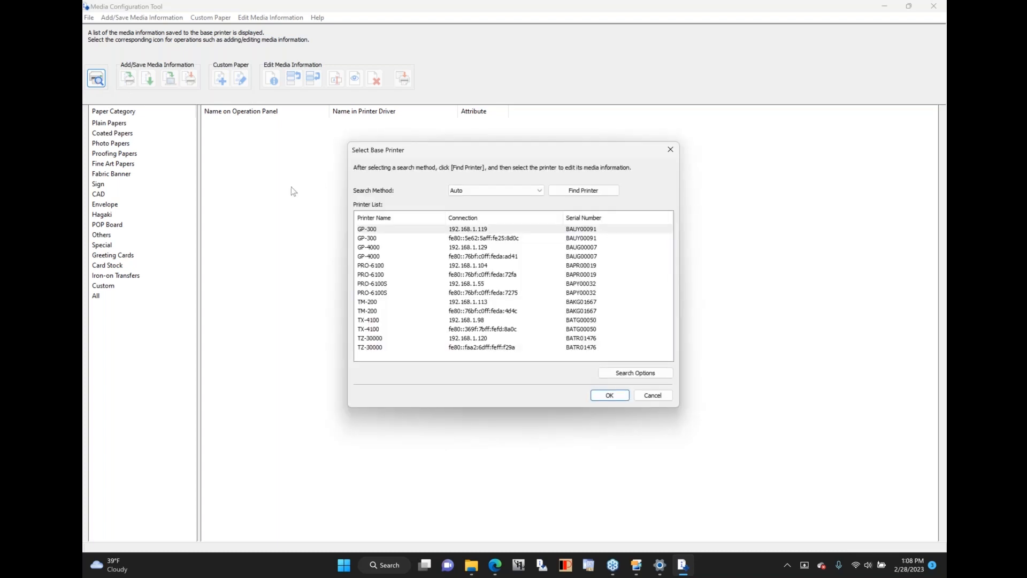
left_click(489, 266)
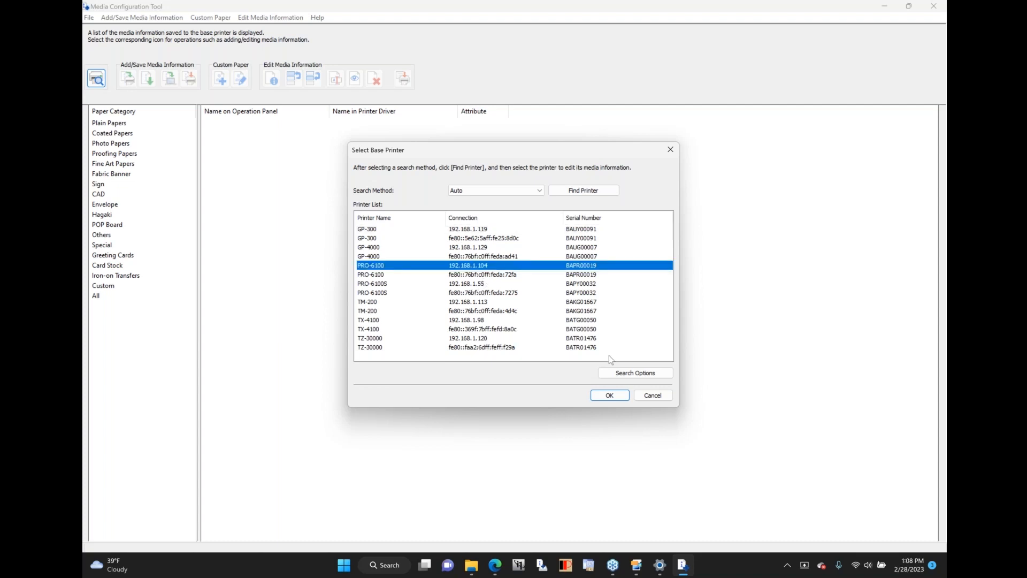
left_click(611, 396)
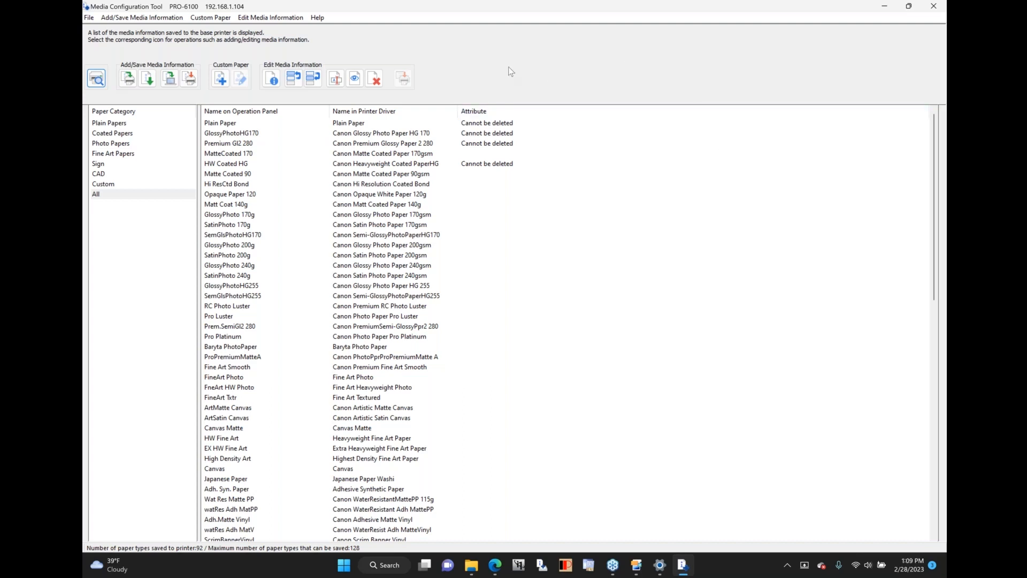
Import the media file PRO-21_41_6100_LJ Snst Photo Metallic Ppr from Downloads into the list of media to add or update
left_click(129, 81)
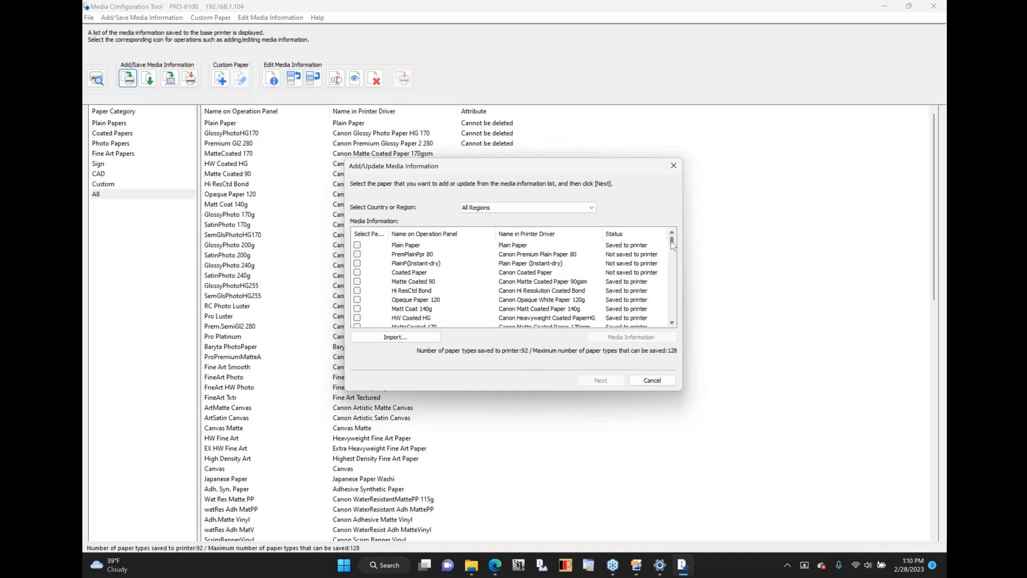
left_click_drag(672, 244, 673, 294)
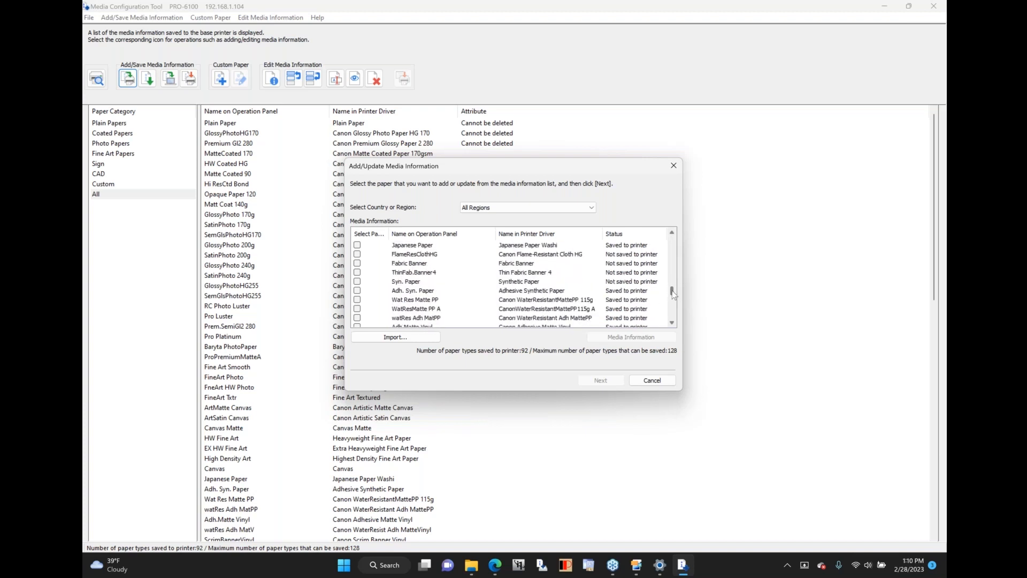
left_click_drag(673, 295, 674, 321)
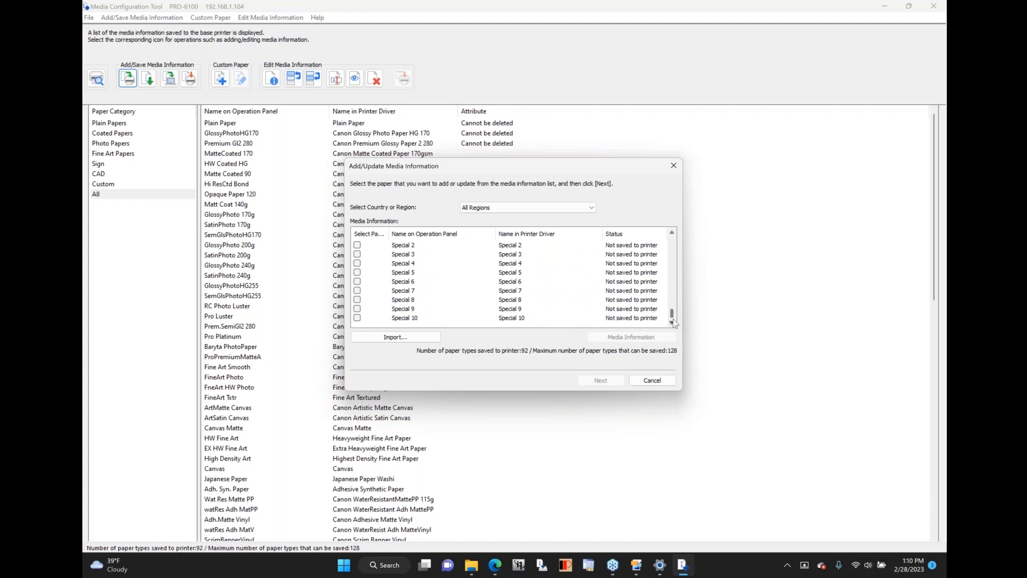
left_click(393, 337)
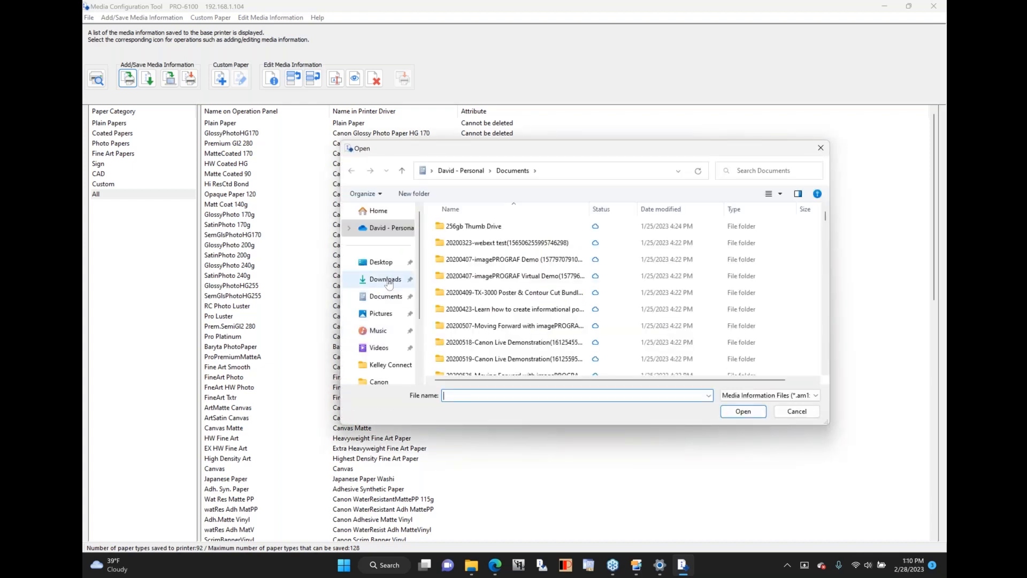
left_click(386, 280)
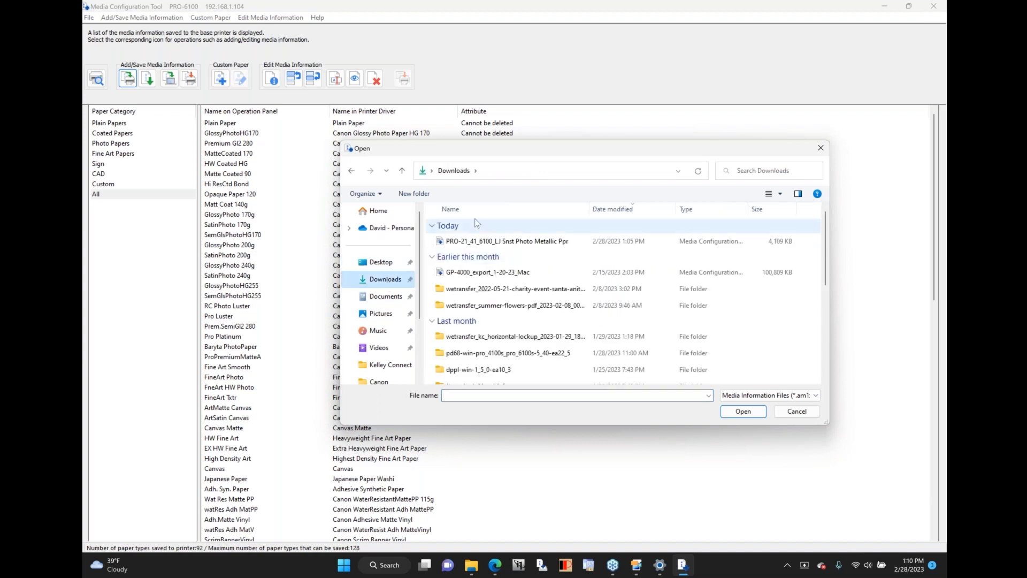
left_click(497, 242)
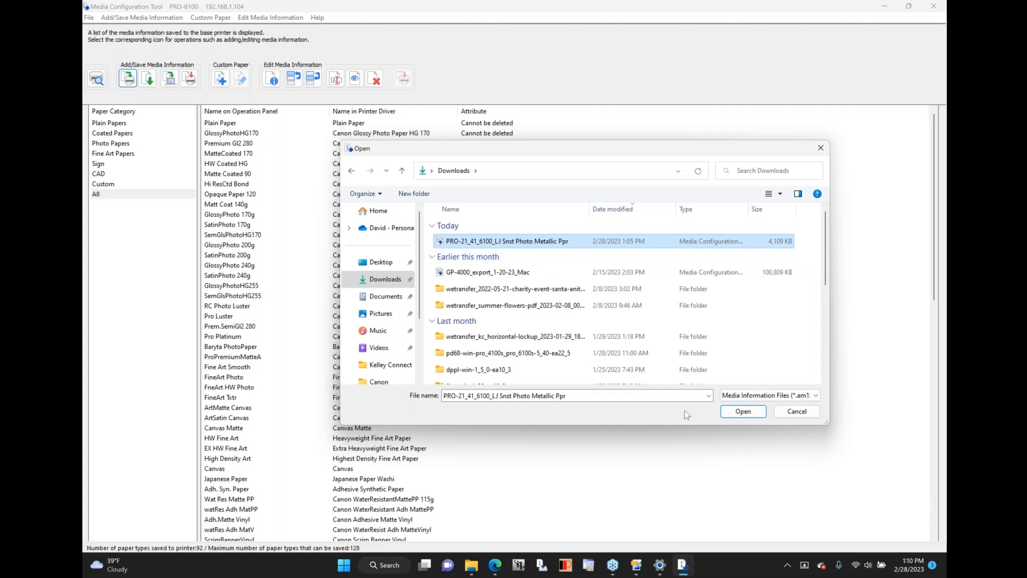
left_click(744, 413)
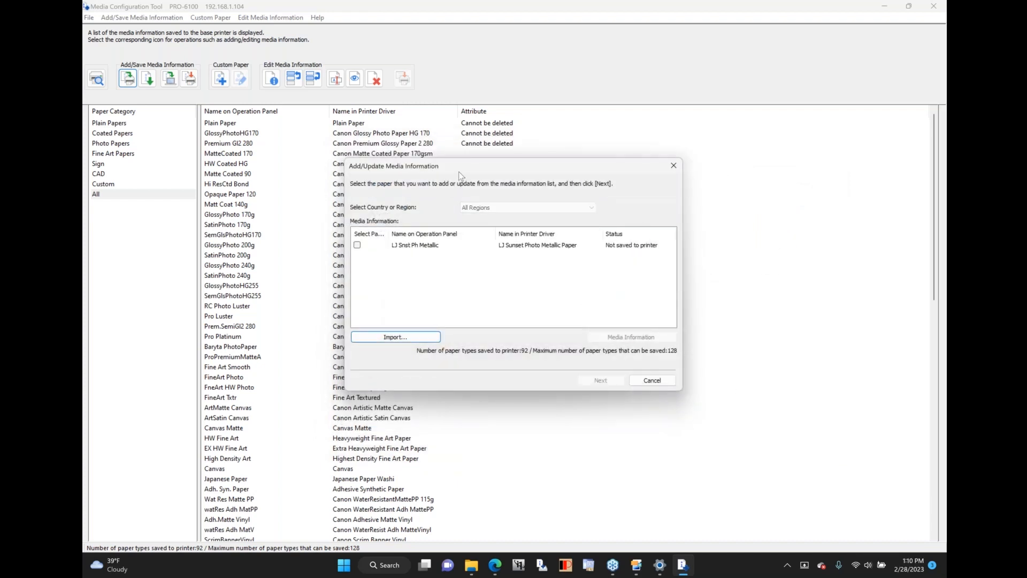
Mark LJ Snst Ph Metallic for adding to the printer and cancel the media addition
left_click_drag(483, 171, 530, 50)
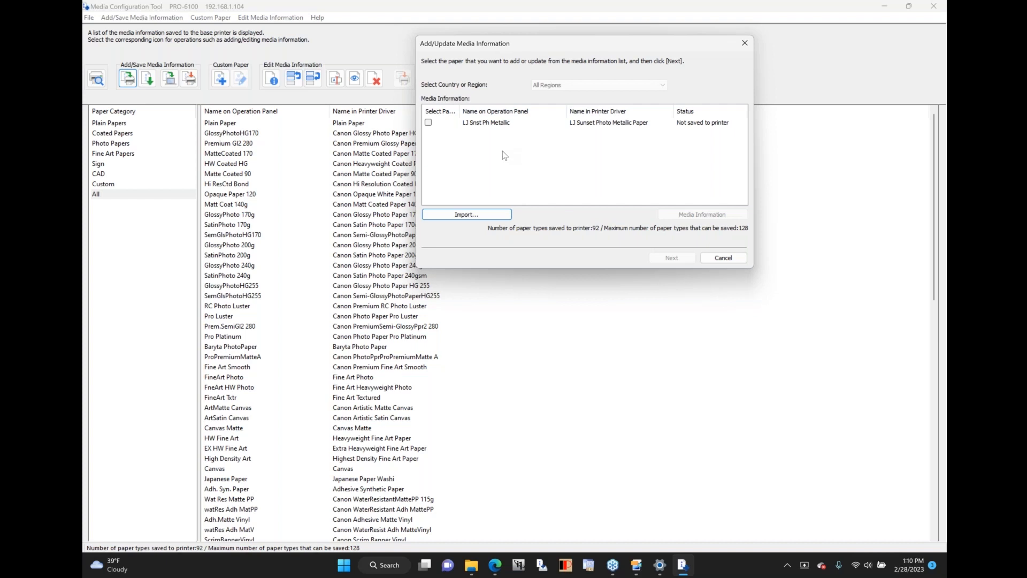
left_click(428, 125)
left_click(729, 258)
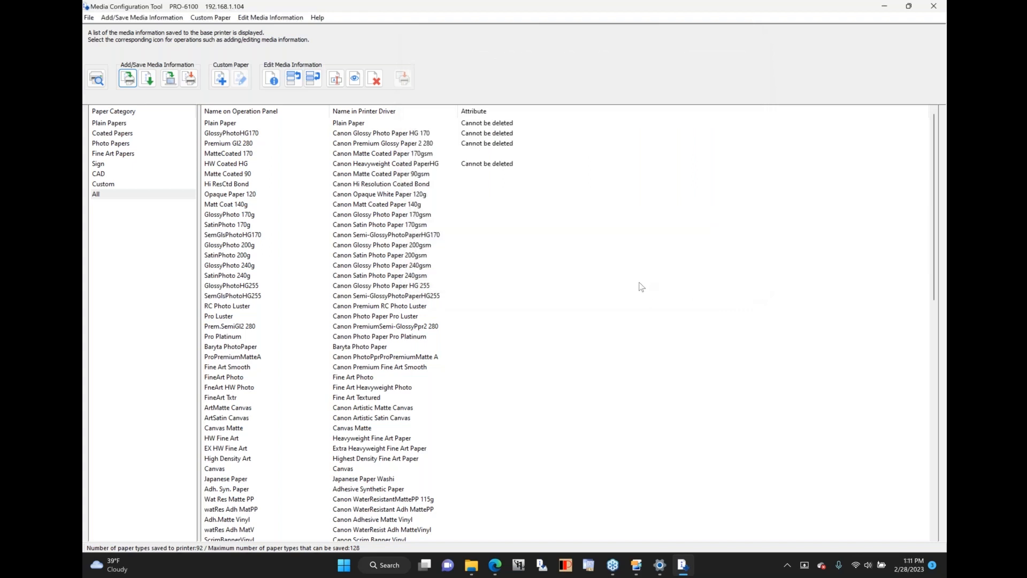
Look through the printer's custom LexJet papers and review the media information settings of LJ Print N Stick
scroll(642, 292, "down", 17)
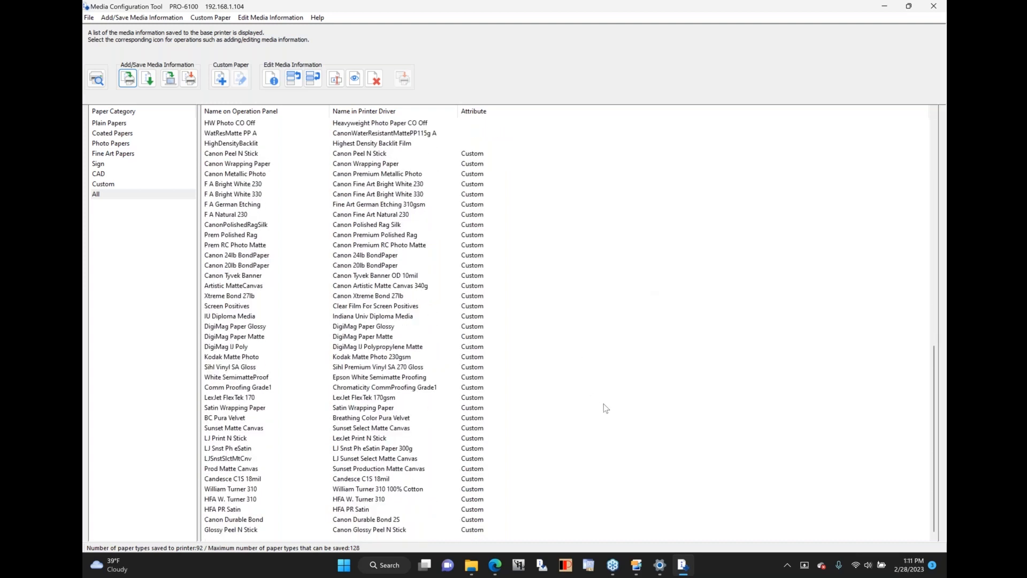
left_click(350, 401)
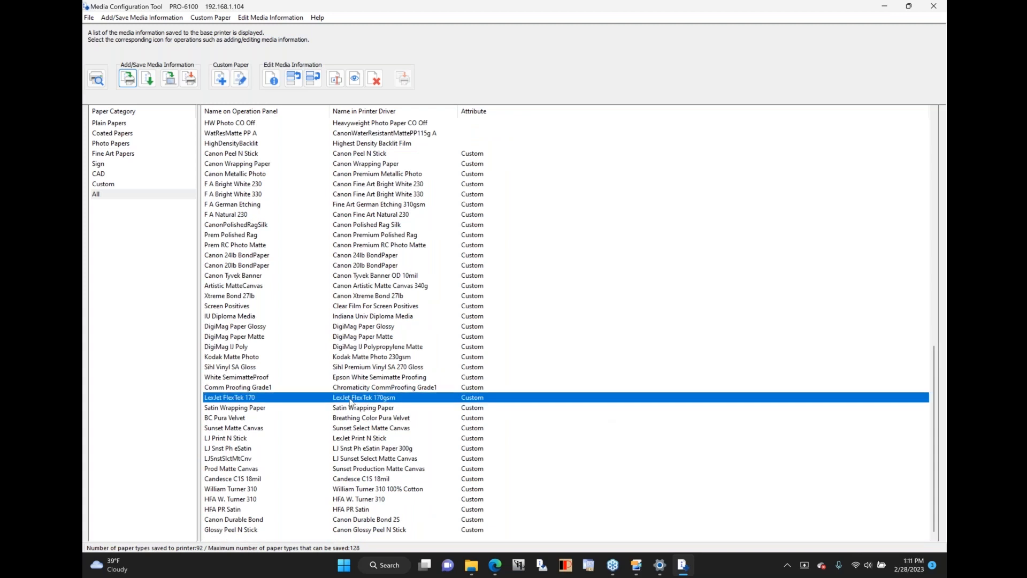
left_click(356, 439)
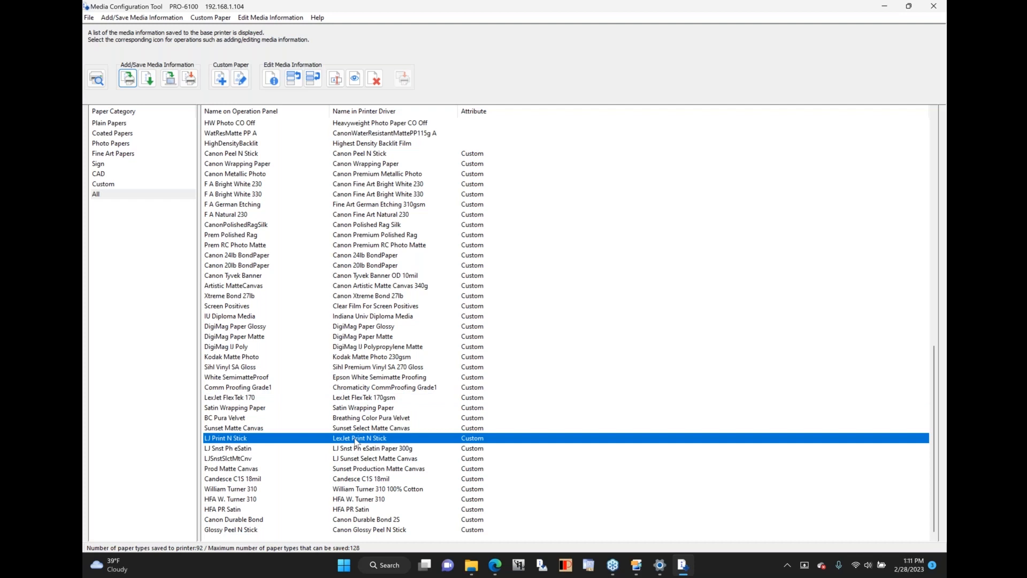
left_click(267, 85)
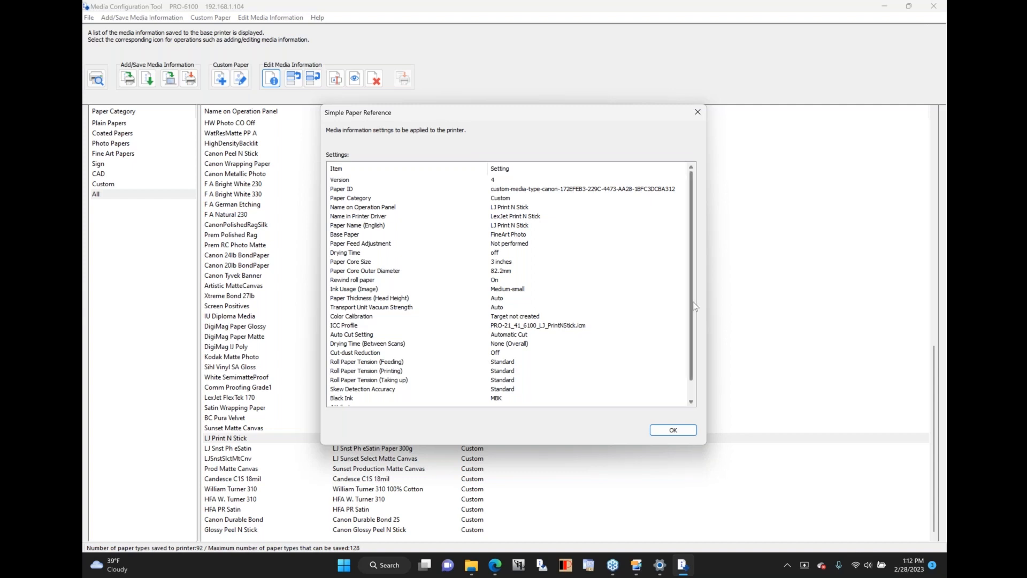
scroll(694, 309, "down", 1)
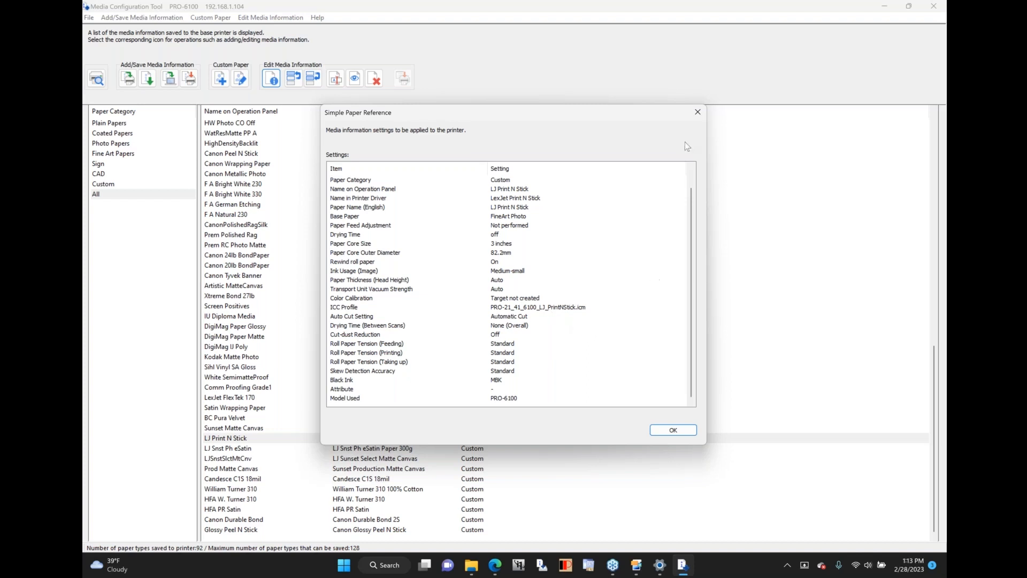
left_click(697, 113)
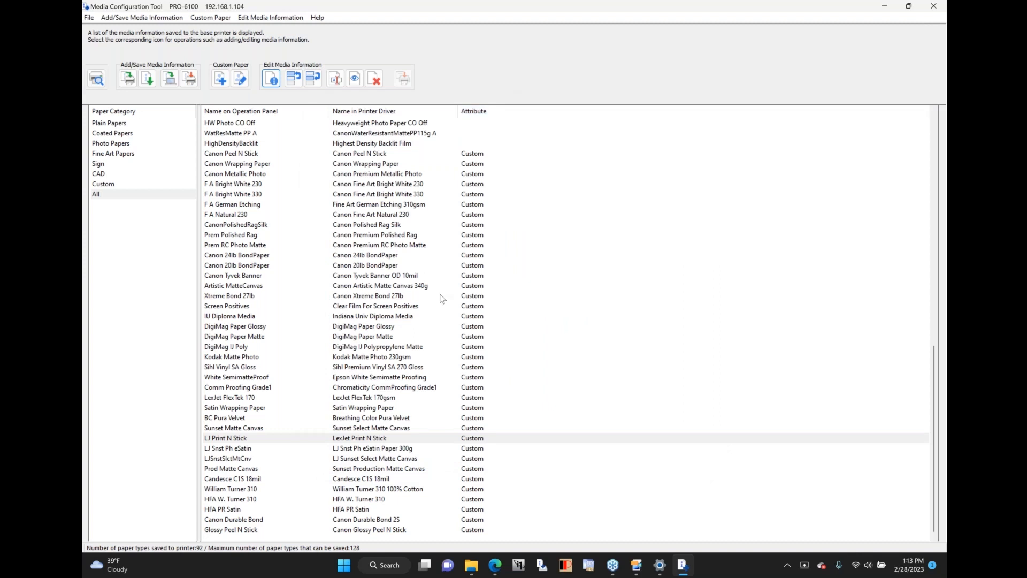
Open LJ Print N Stick for custom paper editing and examine the auto cut and paper core size options in its advanced print settings
left_click(378, 438)
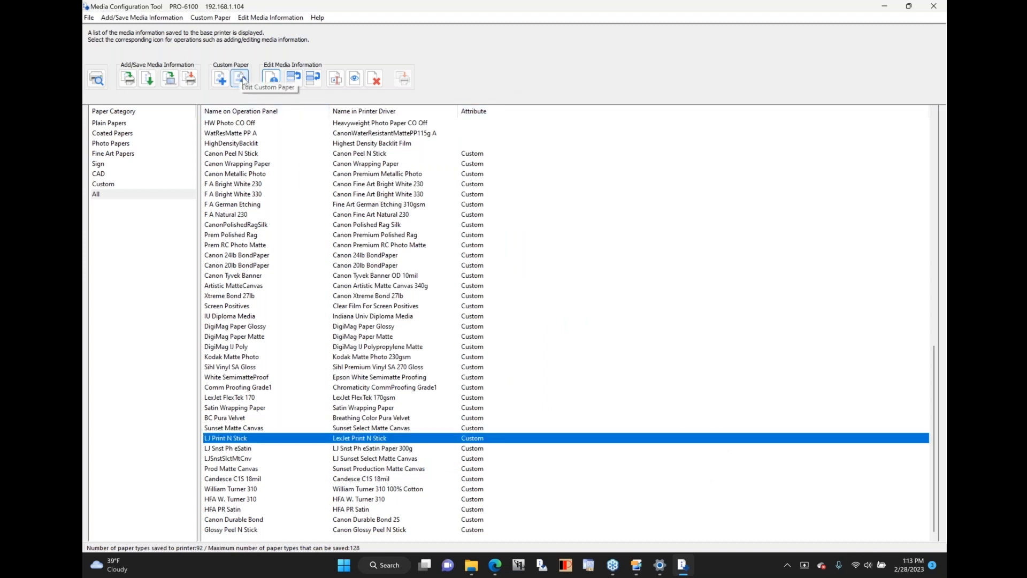
left_click(240, 79)
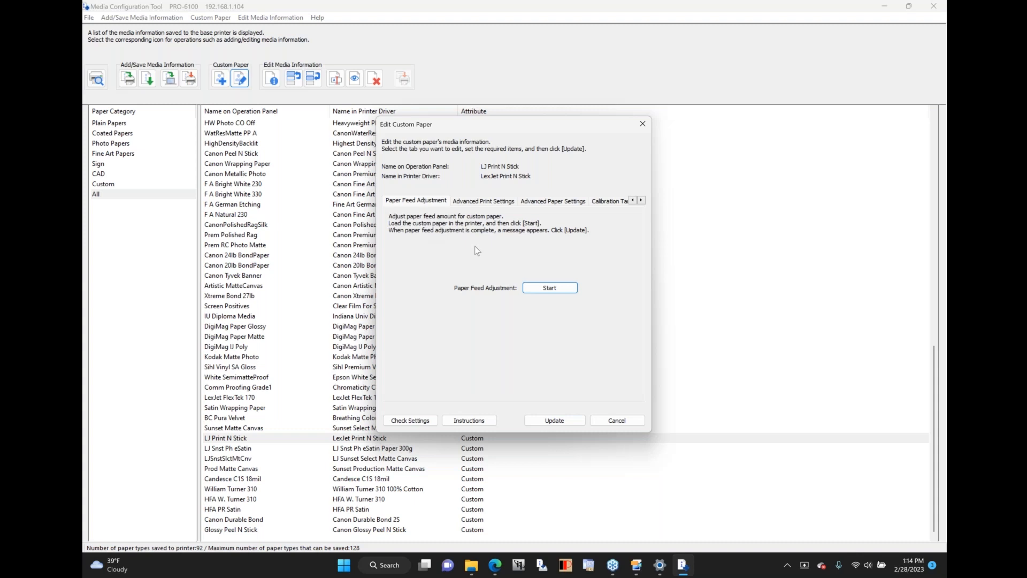
left_click(485, 202)
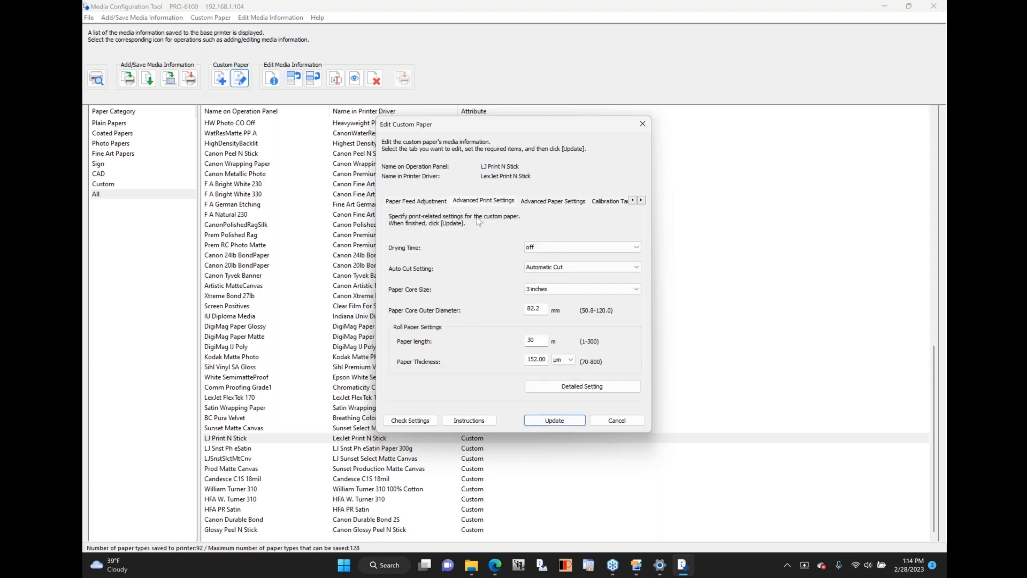
left_click(550, 267)
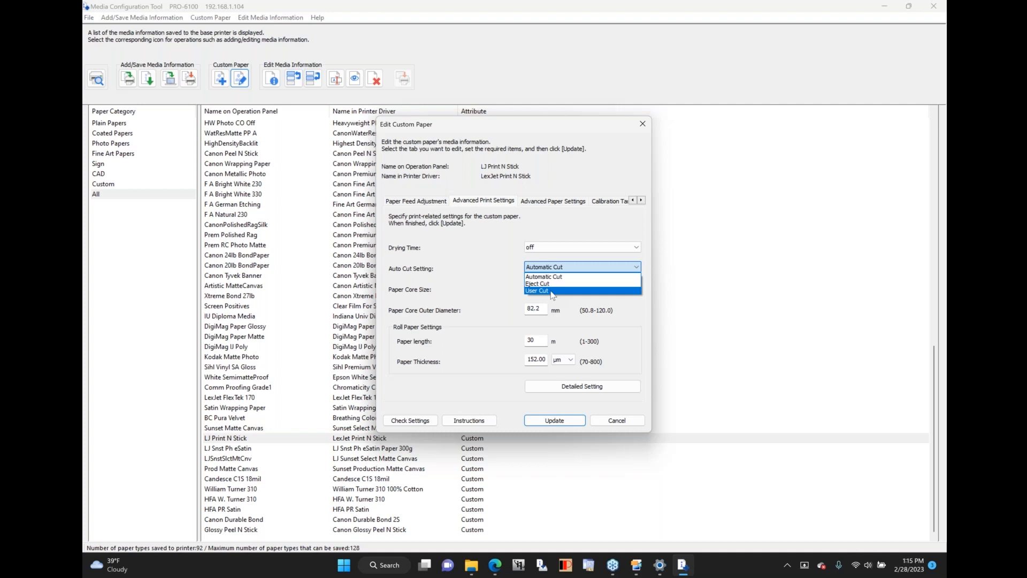
left_click(490, 297)
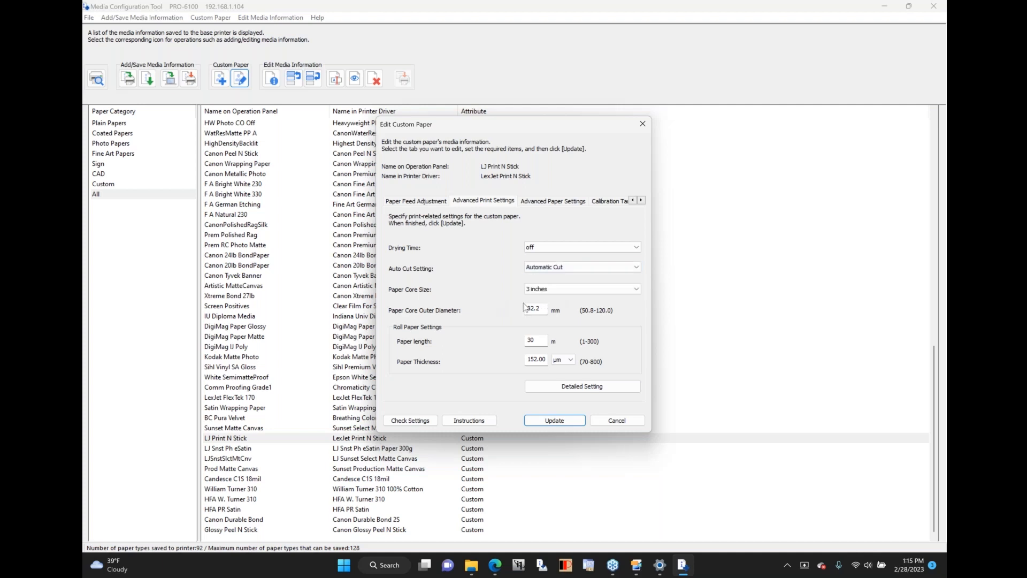
left_click(540, 291)
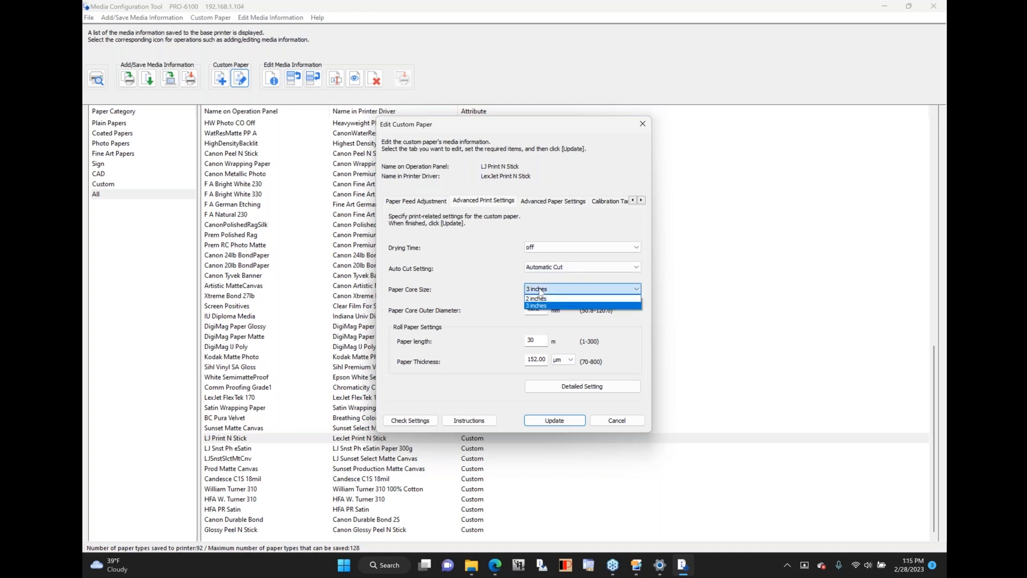
left_click(493, 297)
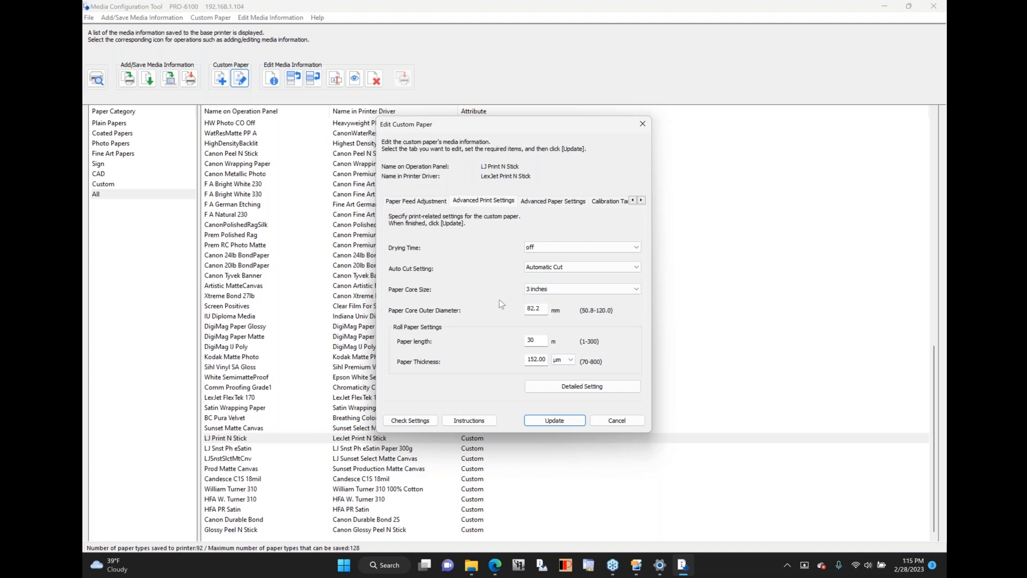
Set the paper thickness unit of LJ Print N Stick to mil
left_click_drag(544, 307, 497, 314)
left_click(572, 359)
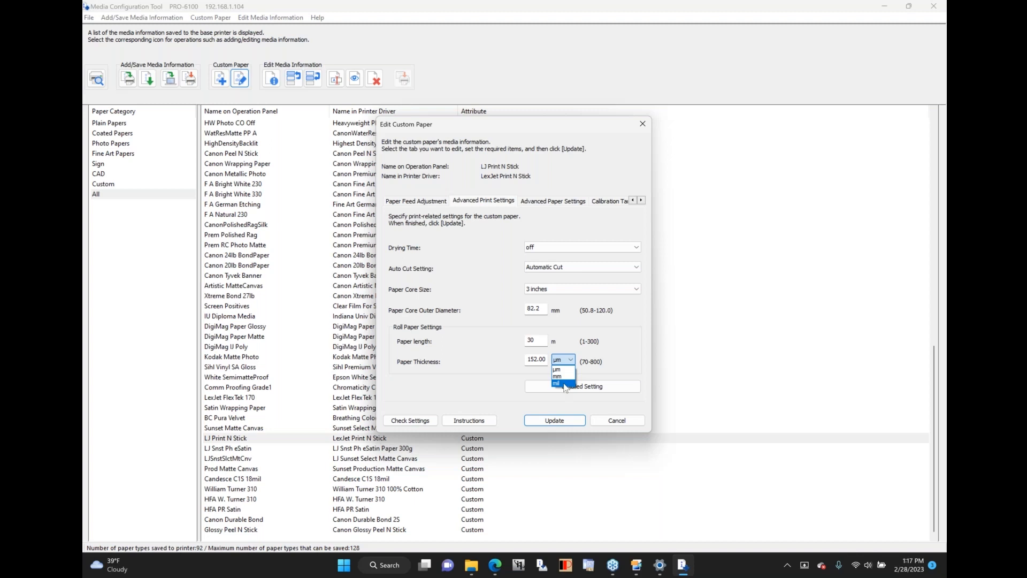
left_click(564, 384)
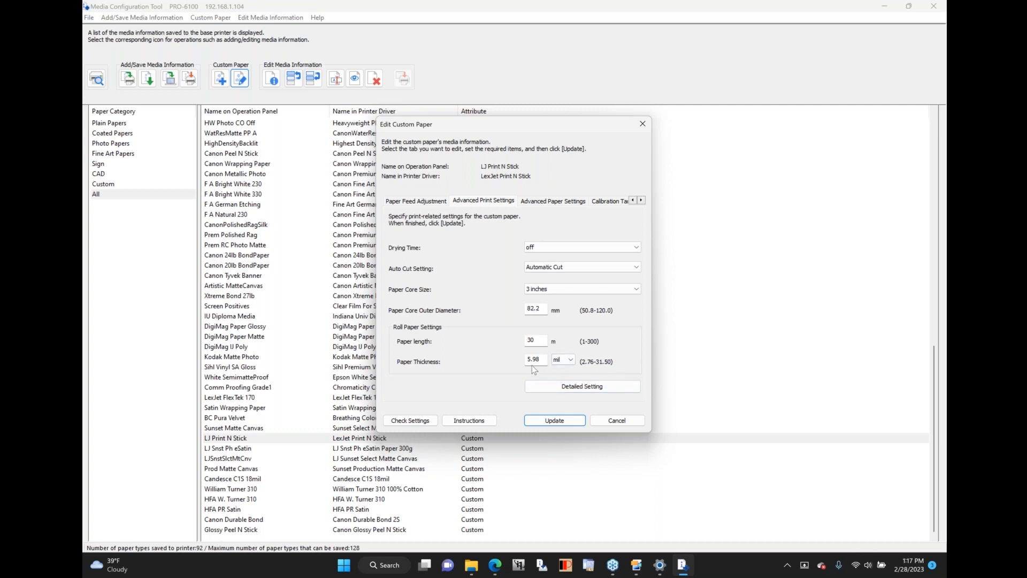
In the advanced paper settings, examine the ink usage levels and the paper source choices for a test print without printing
left_click(545, 202)
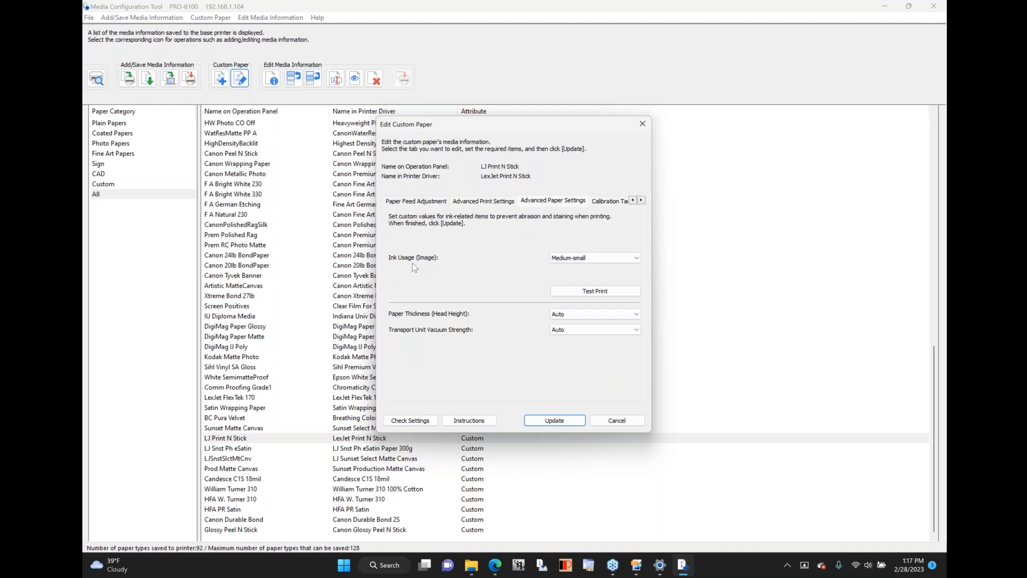
left_click(604, 259)
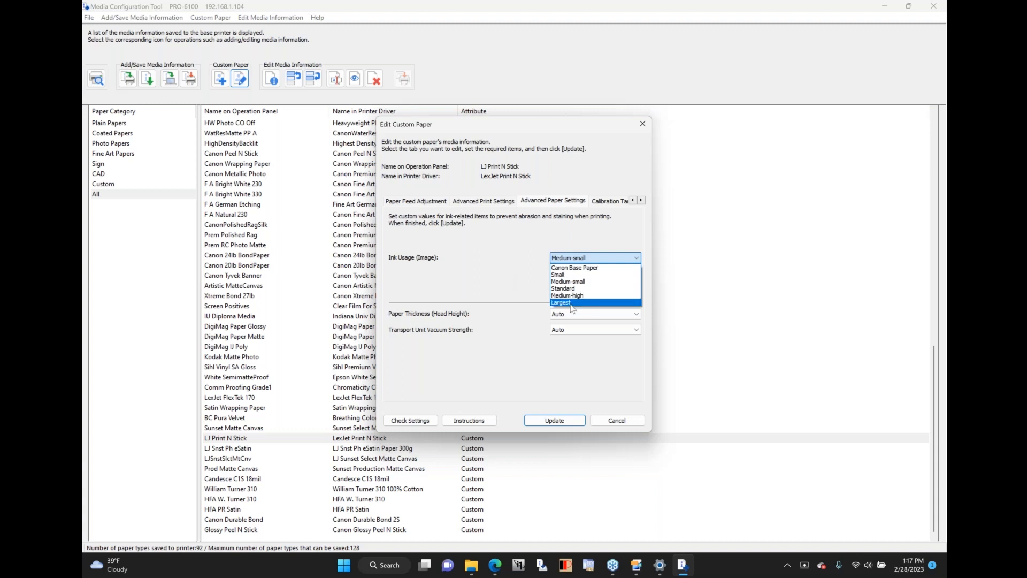
left_click(494, 278)
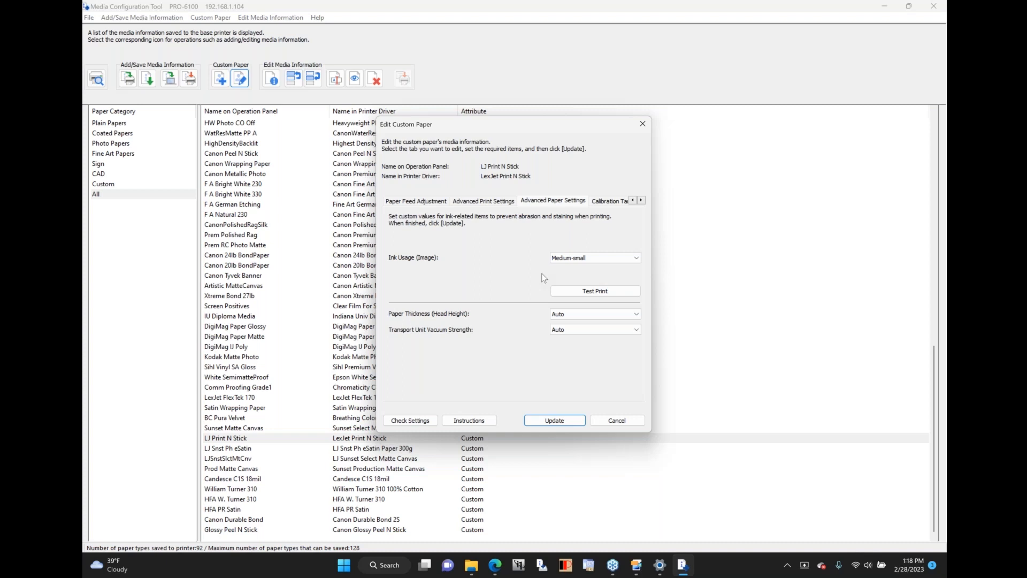
left_click(575, 290)
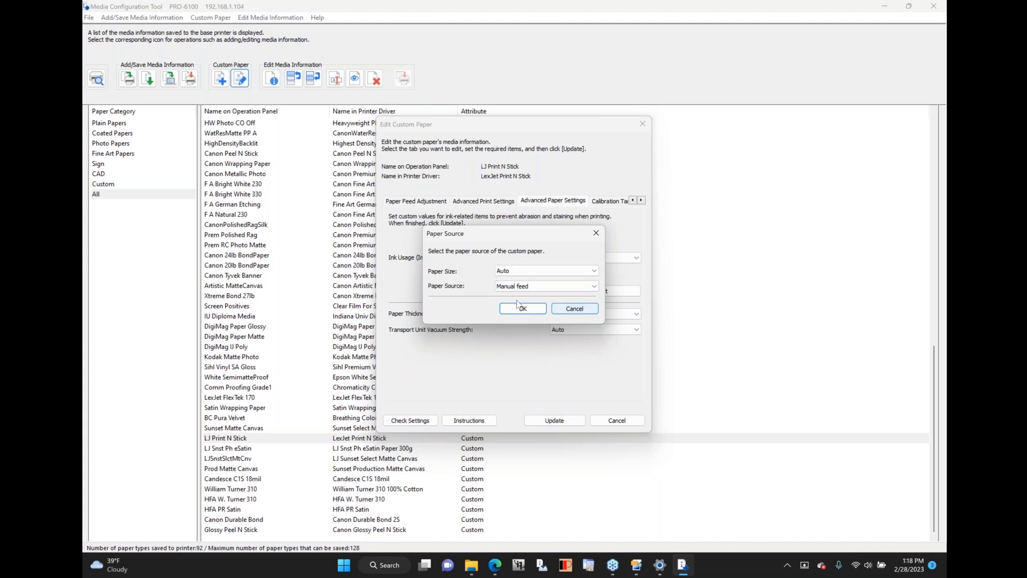
left_click(584, 309)
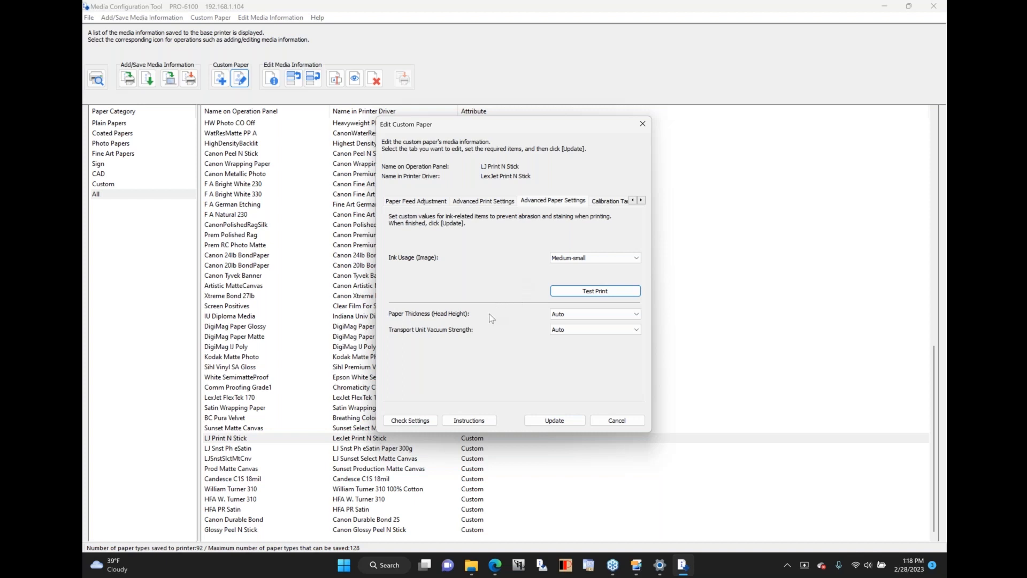
Check the paper thickness (head height) options and set the Transport Unit Vacuum Strength to Strong
left_click(575, 316)
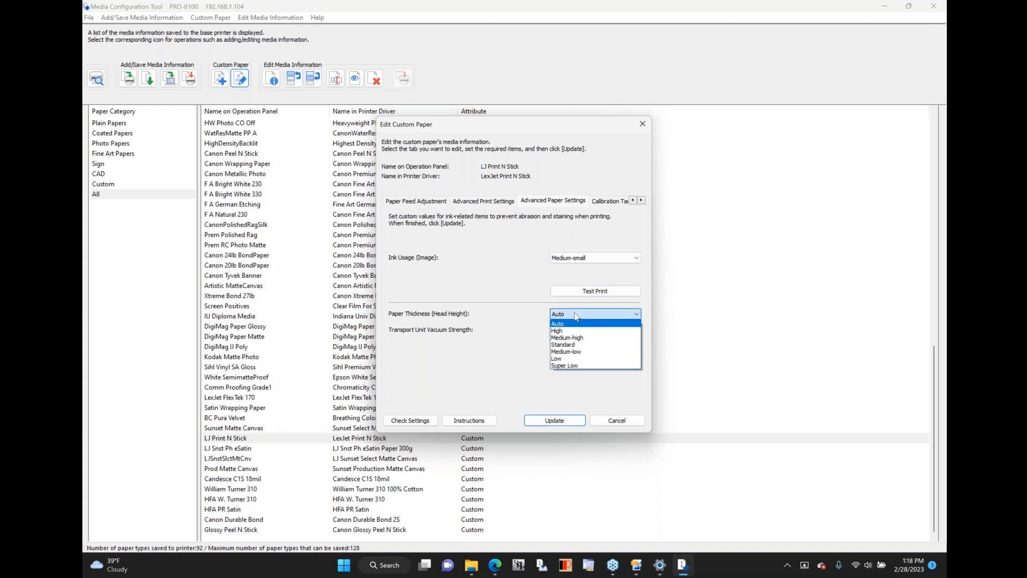
left_click(576, 315)
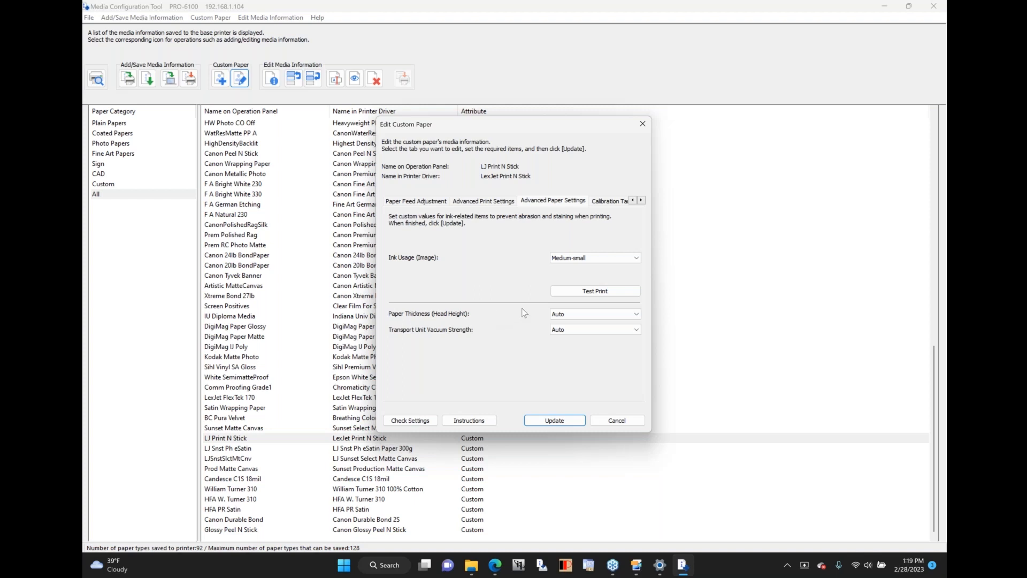
left_click(571, 313)
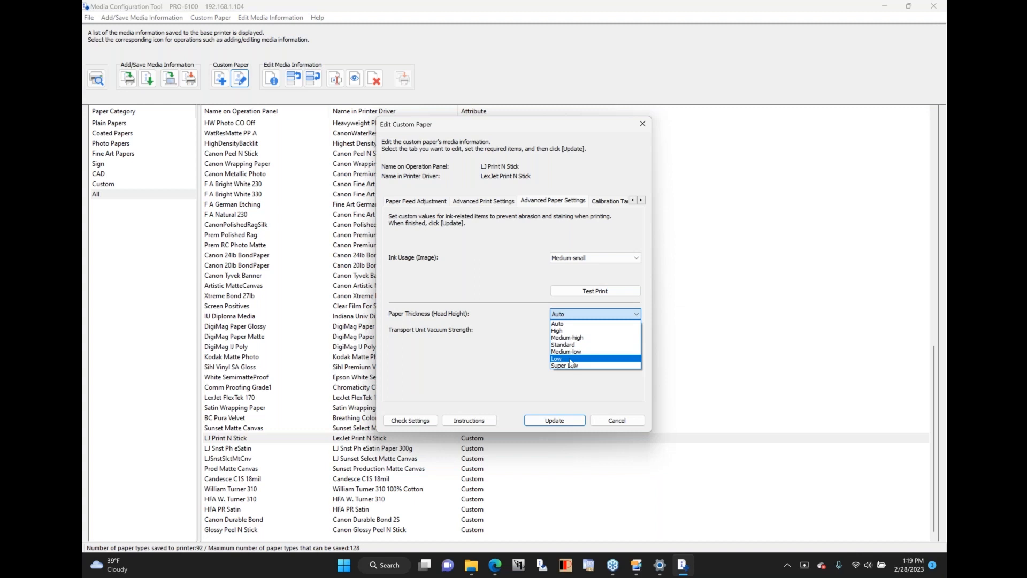
left_click(498, 364)
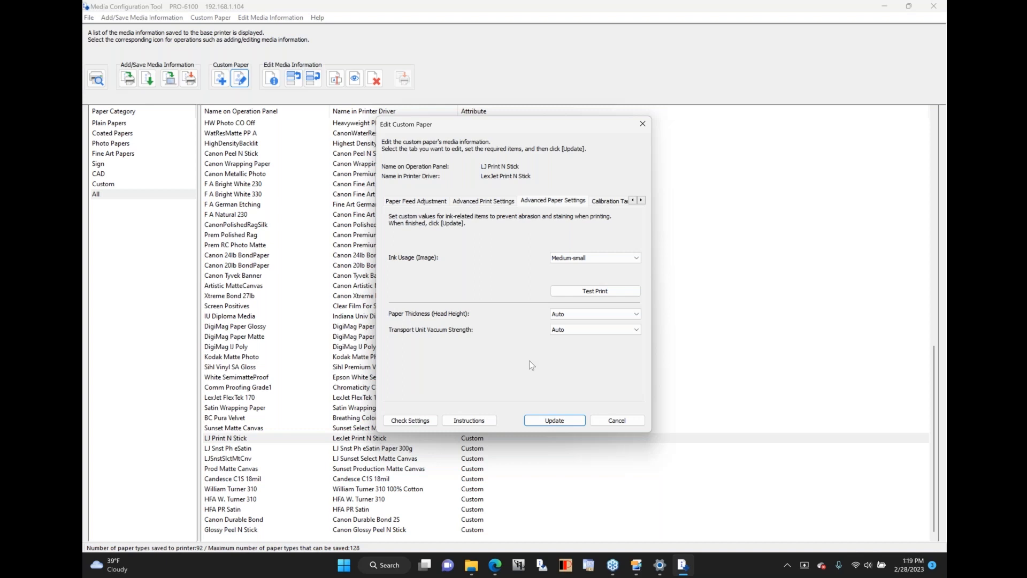
left_click(563, 332)
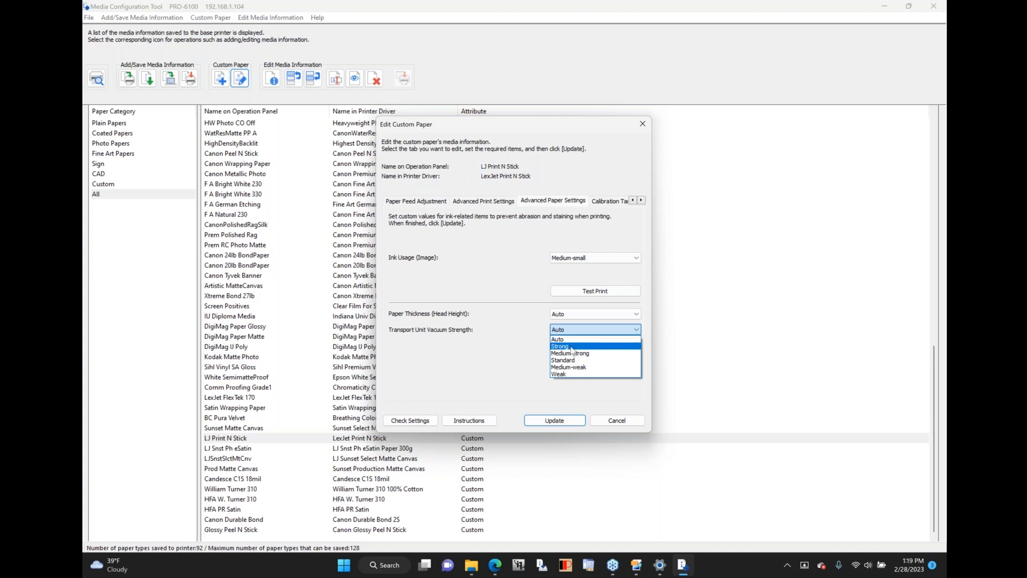
left_click(572, 347)
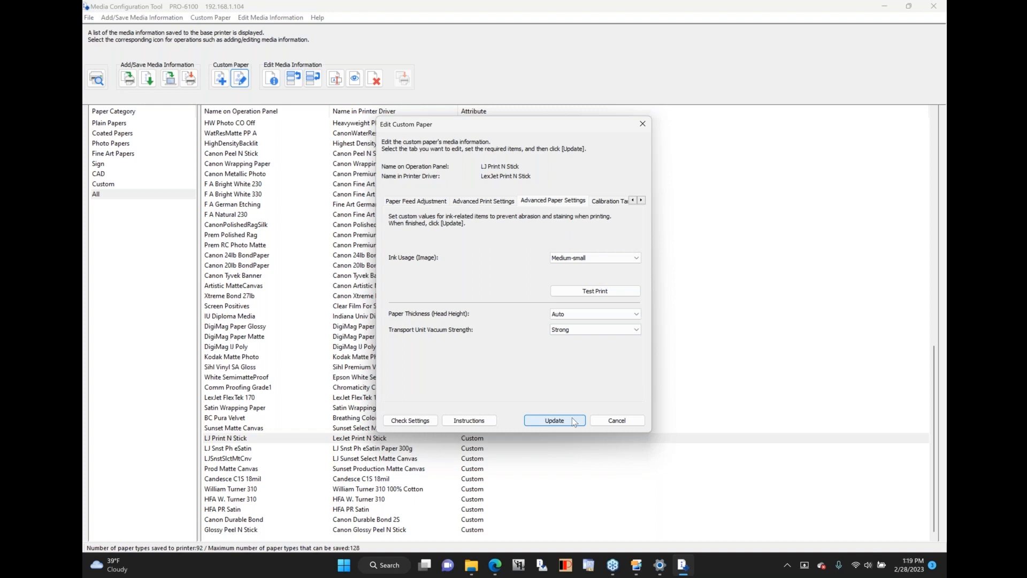
Set the Paper Thickness (Head Height) of LJ Print N Stick to Standard
left_click(588, 314)
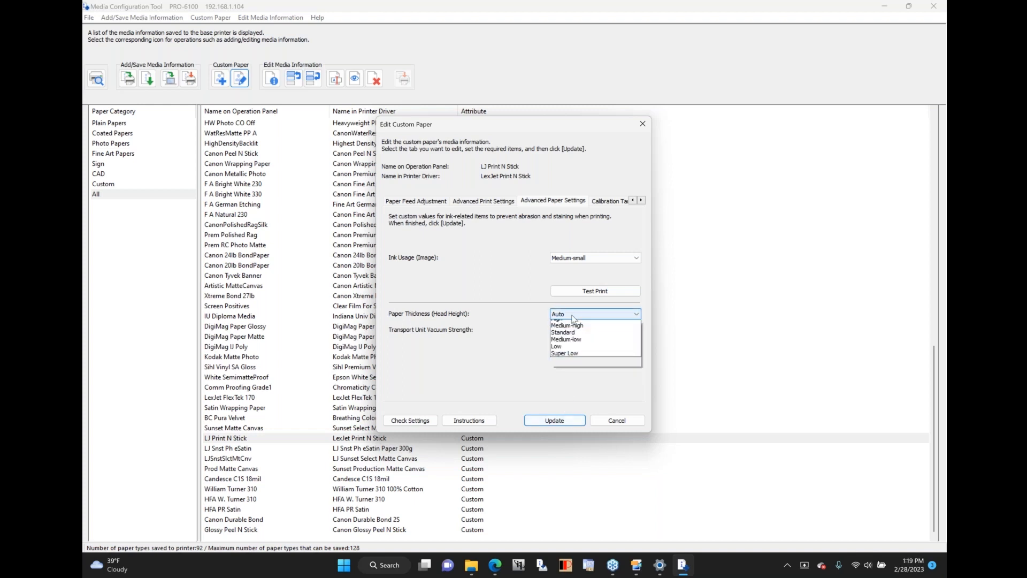
left_click(573, 345)
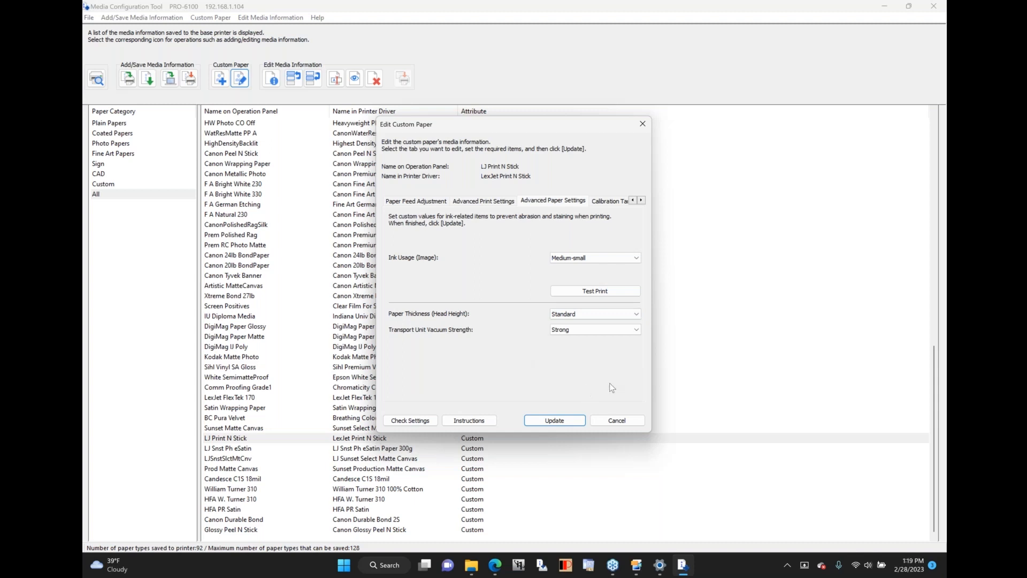
Examine the calibration target and ICC profile options for LJ Print N Stick and cancel the custom paper editing without saving
left_click(641, 201)
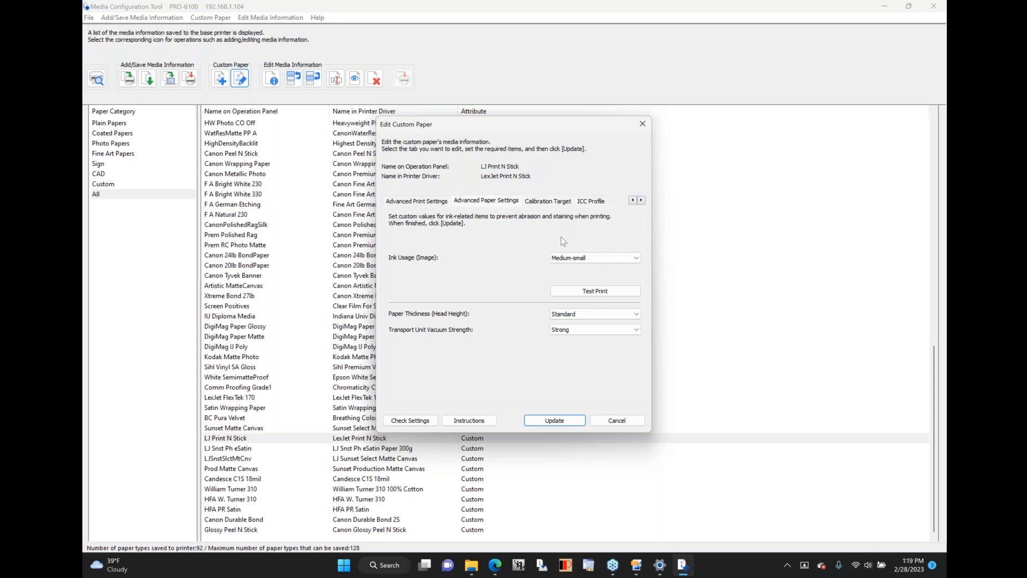
left_click(542, 201)
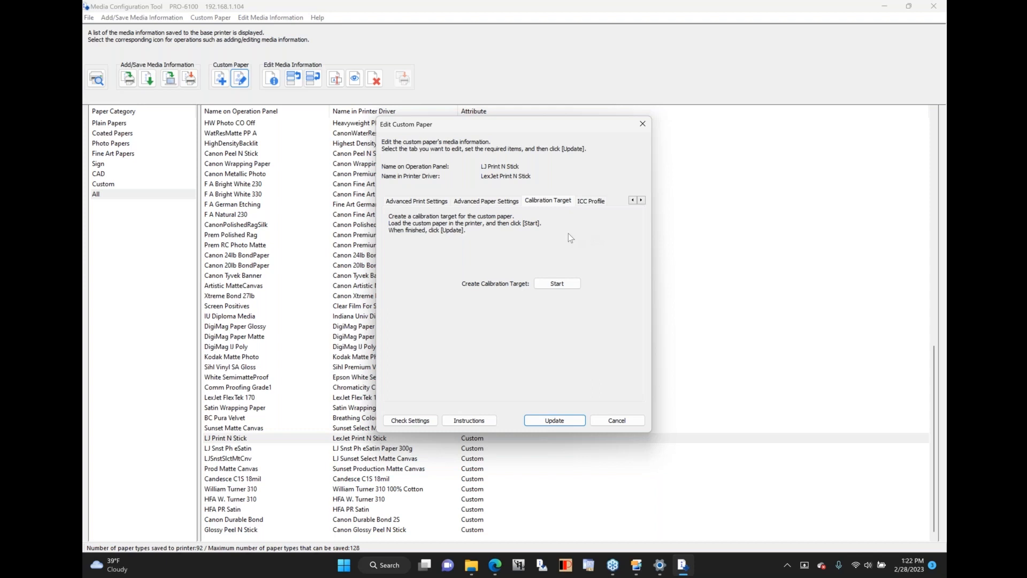
left_click(592, 201)
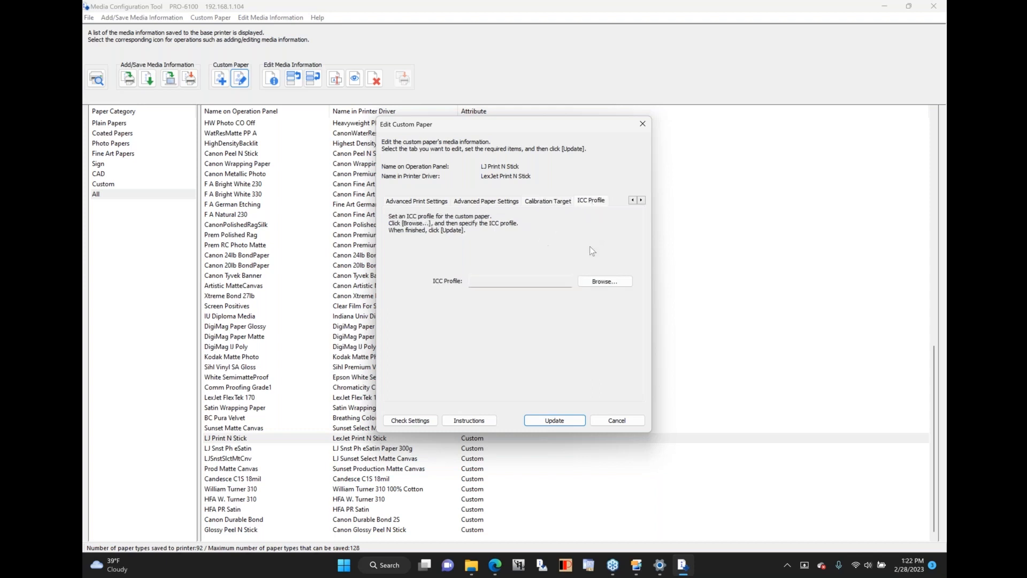
left_click(597, 282)
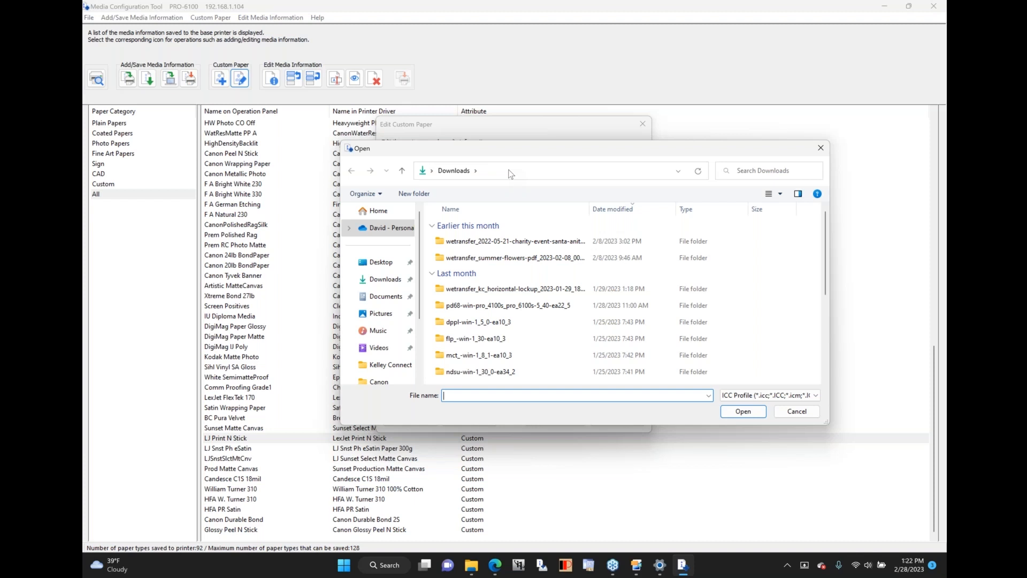
left_click(804, 419)
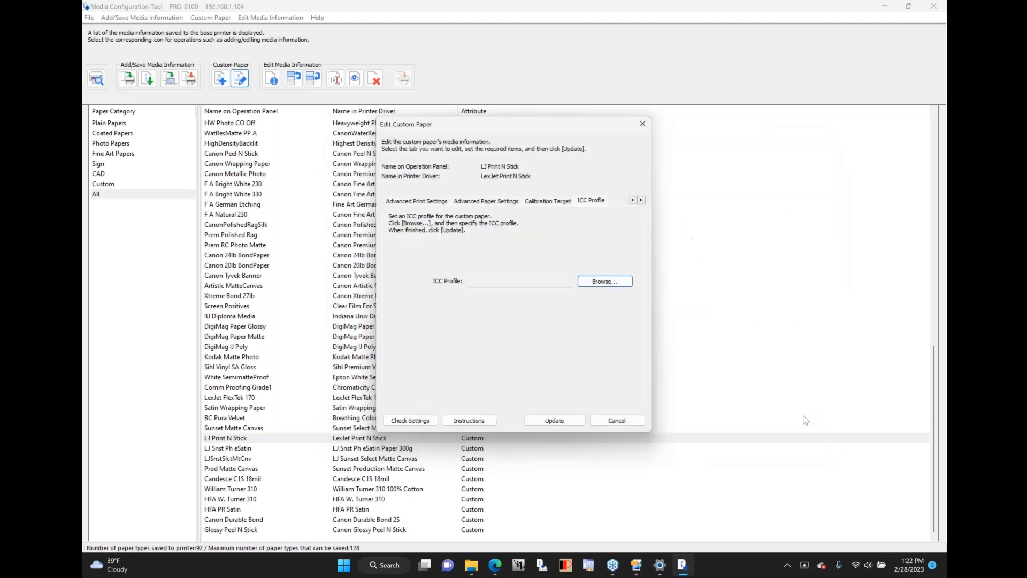
left_click(617, 421)
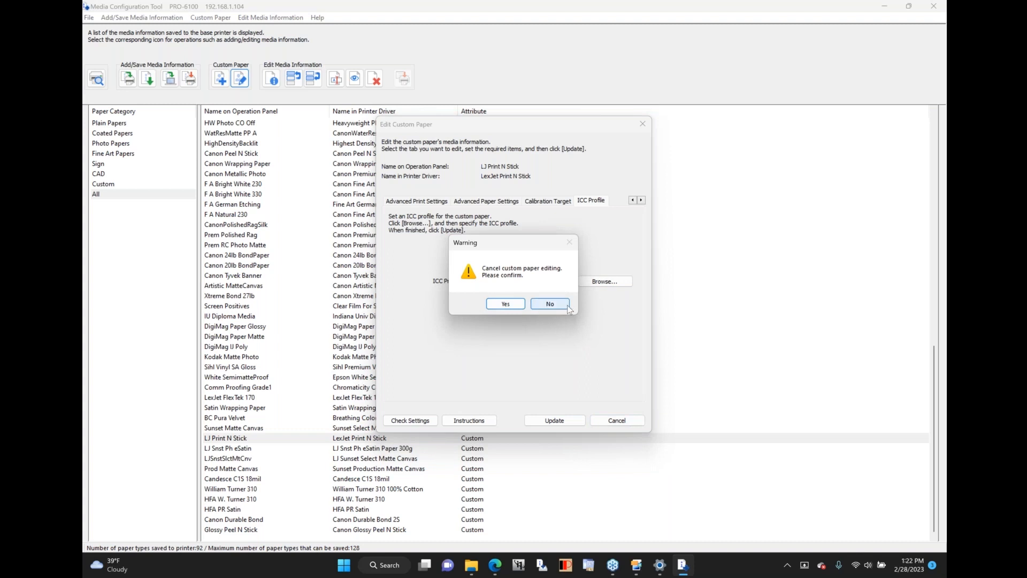
left_click(494, 304)
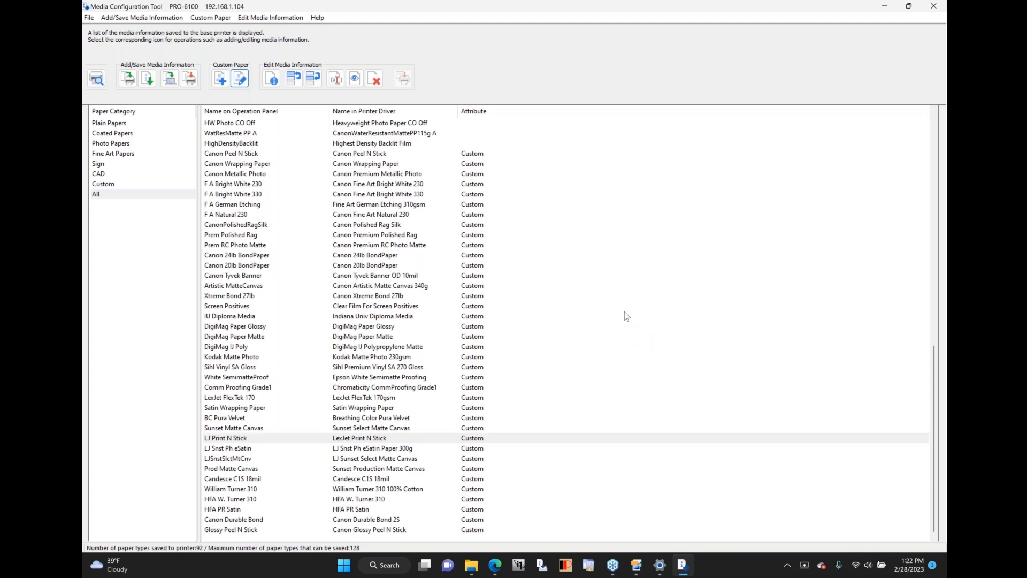
Switch to Windows Settings and open the Canon PRO-6100 entry under Printers & scanners
left_click(885, 7)
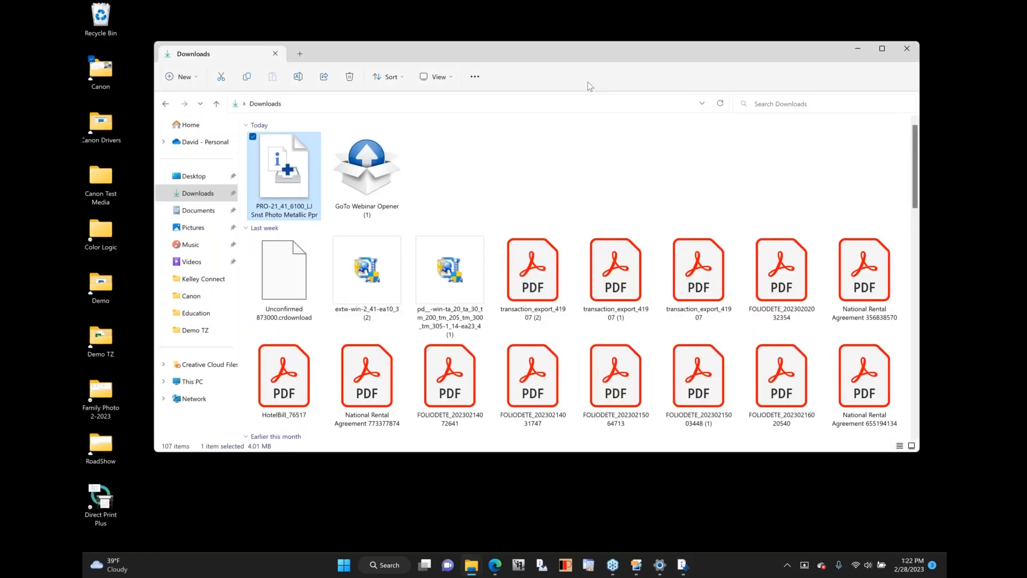
left_click(344, 567)
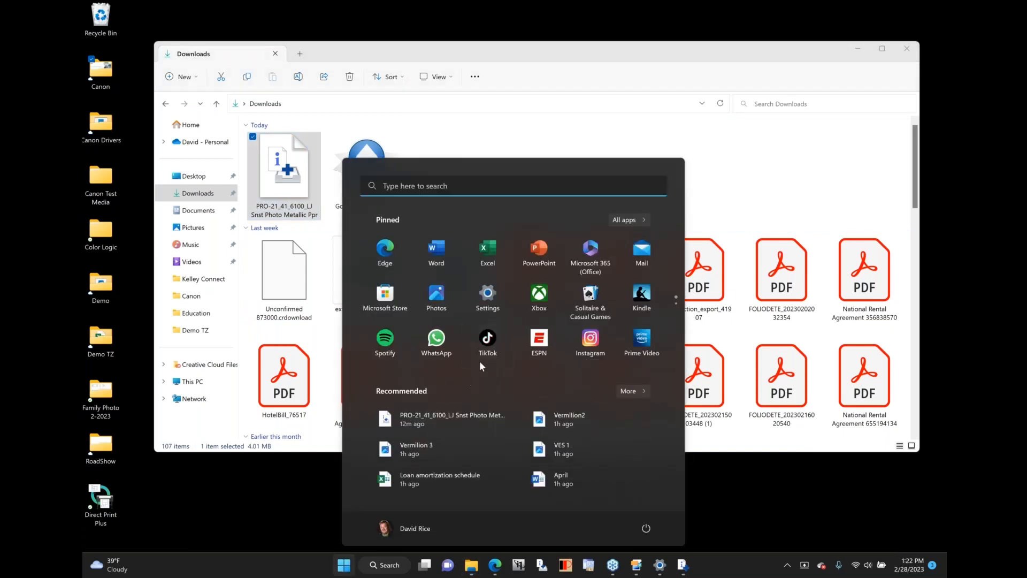
left_click(490, 299)
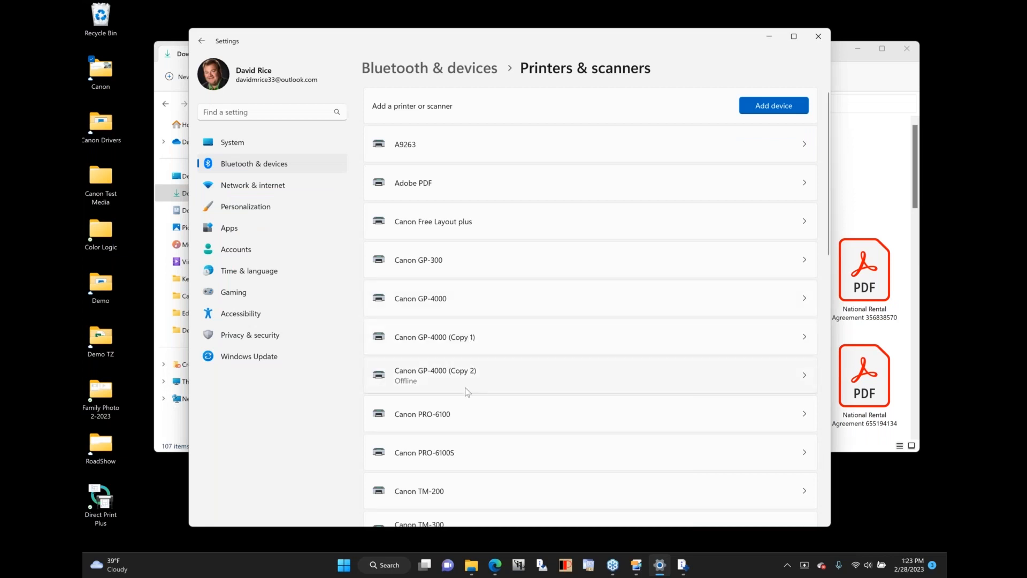
left_click(443, 421)
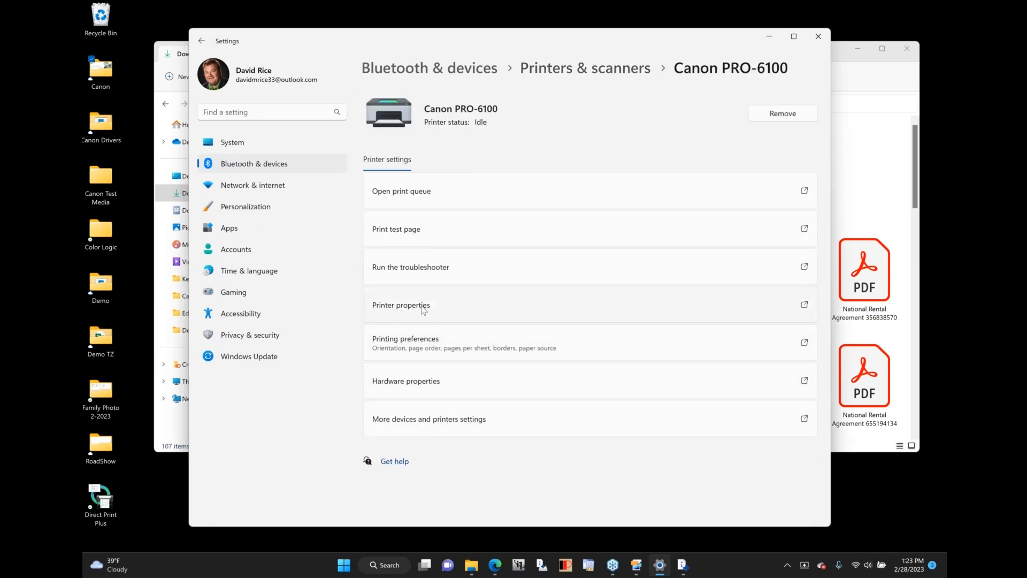
Run the media information update for the Canon PRO-6100 driver from its printer properties and close the properties
left_click(424, 307)
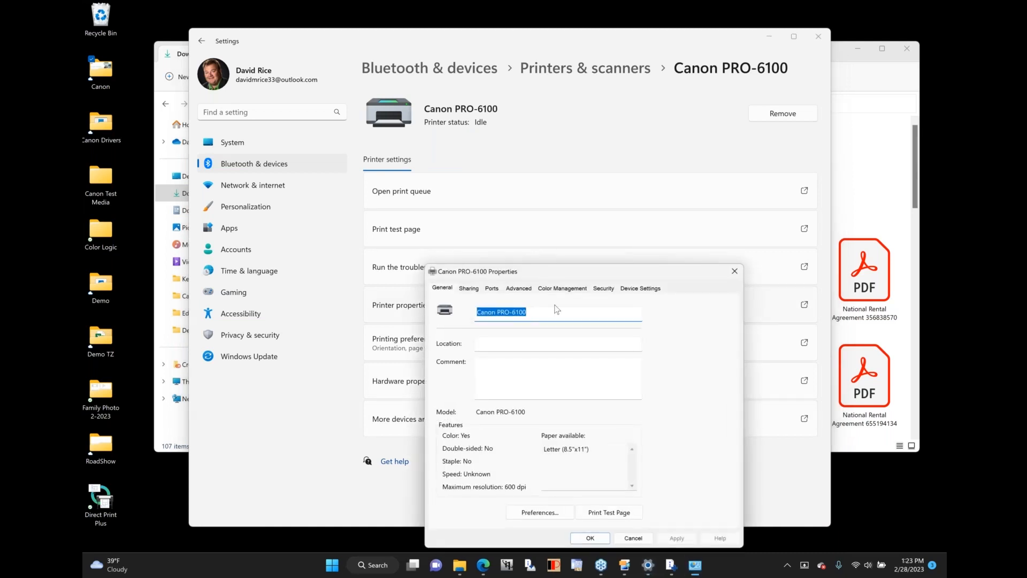
left_click(643, 291)
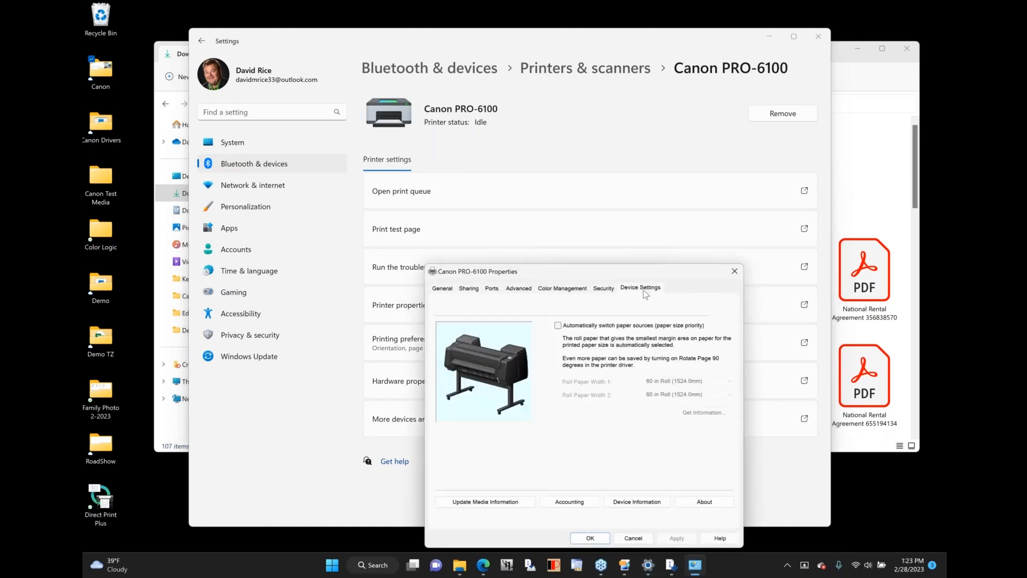
left_click(483, 503)
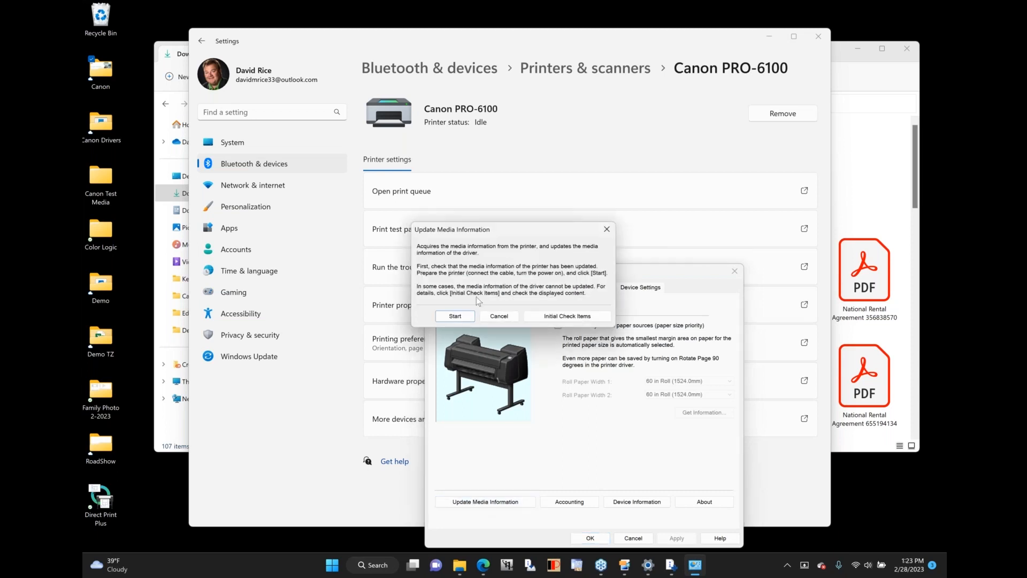
left_click(456, 316)
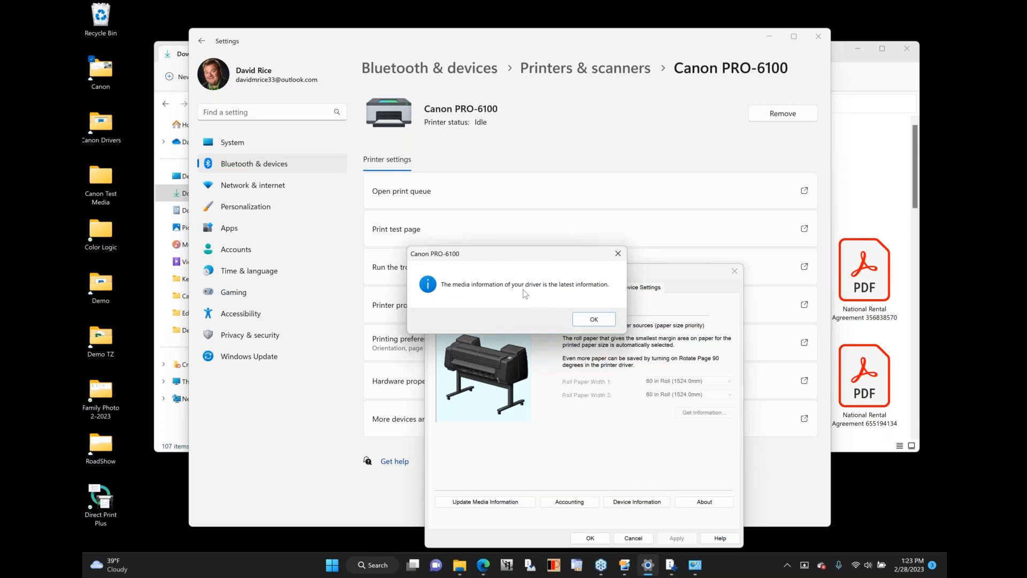
left_click(594, 319)
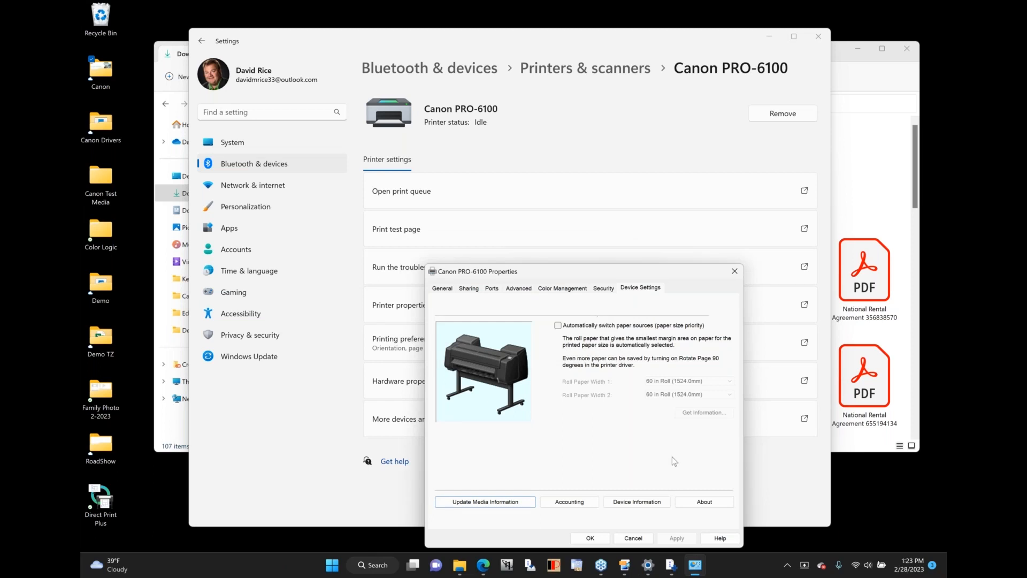
left_click(637, 539)
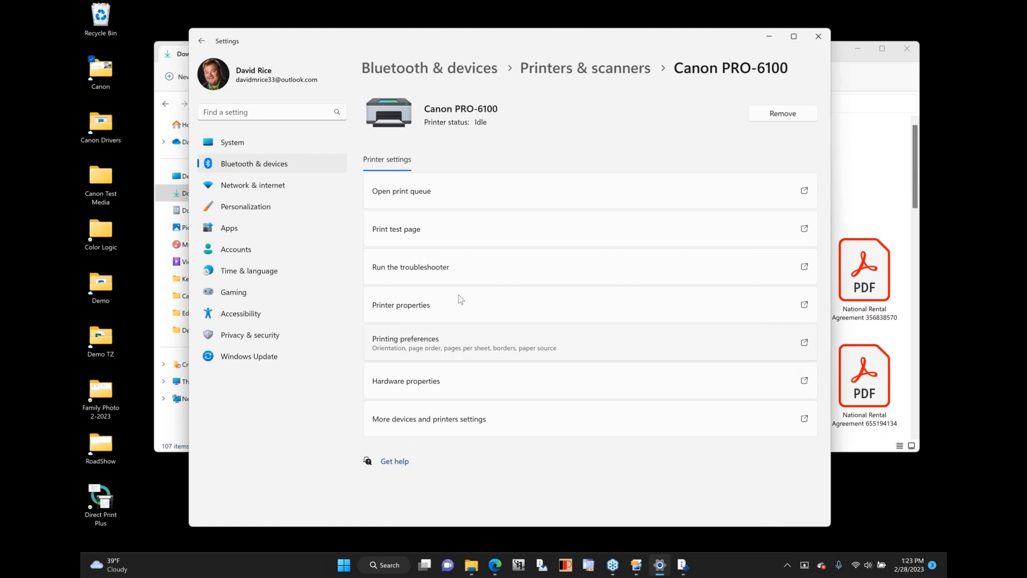
Examine the media type and page setup options in the Canon PRO-6100 printing preferences without changing anything
left_click(424, 343)
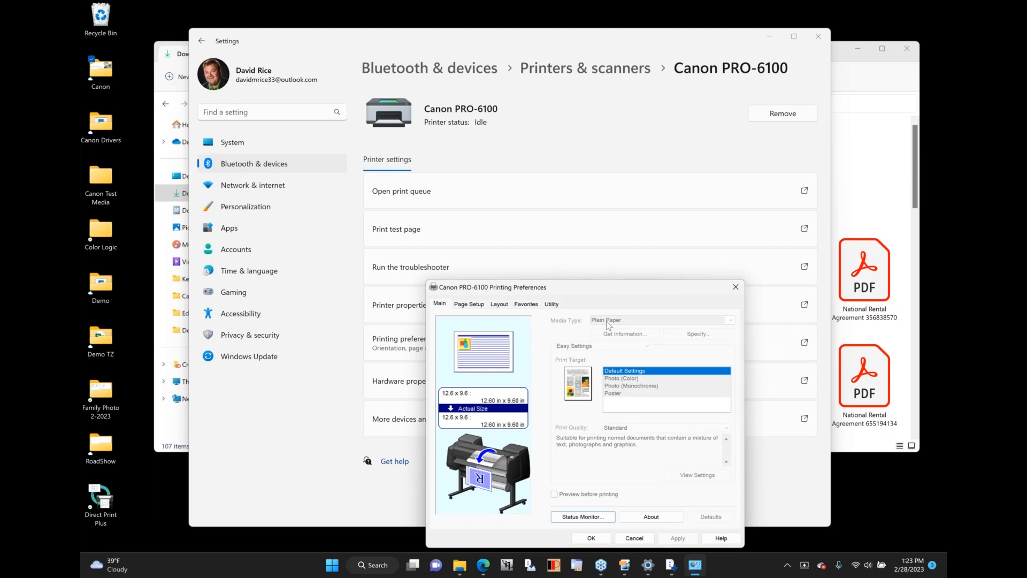
left_click(473, 306)
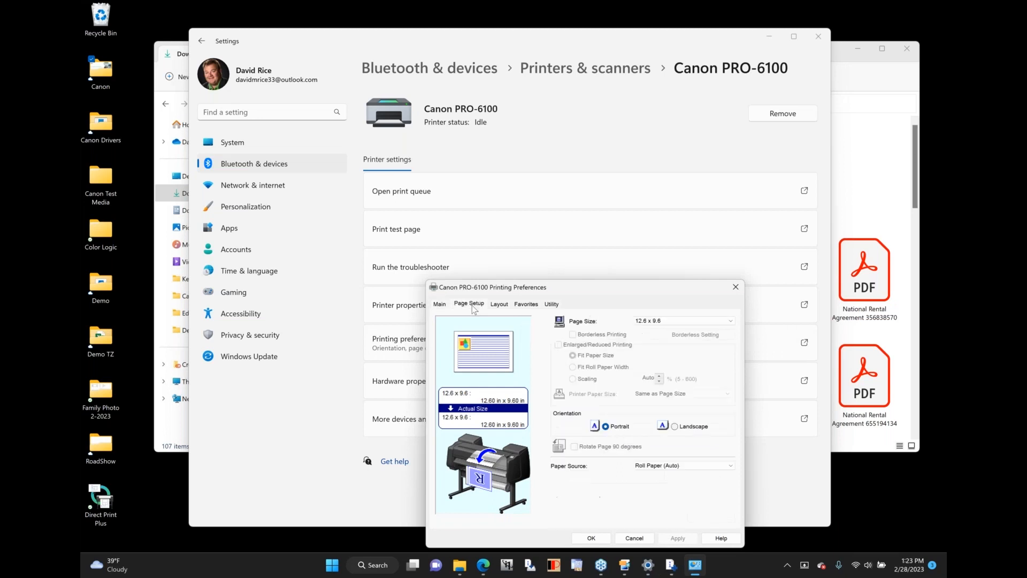
left_click(445, 305)
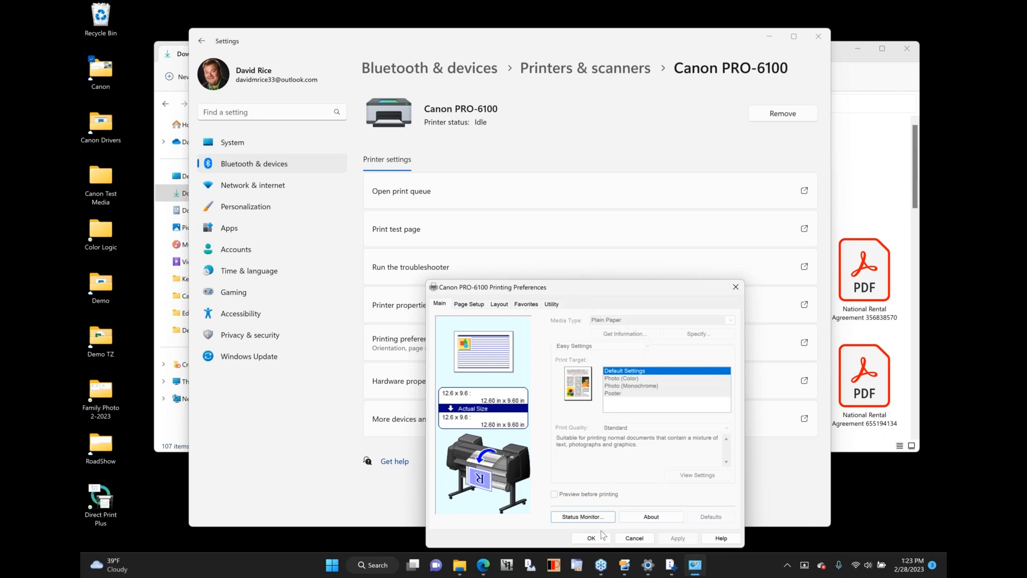
left_click(637, 539)
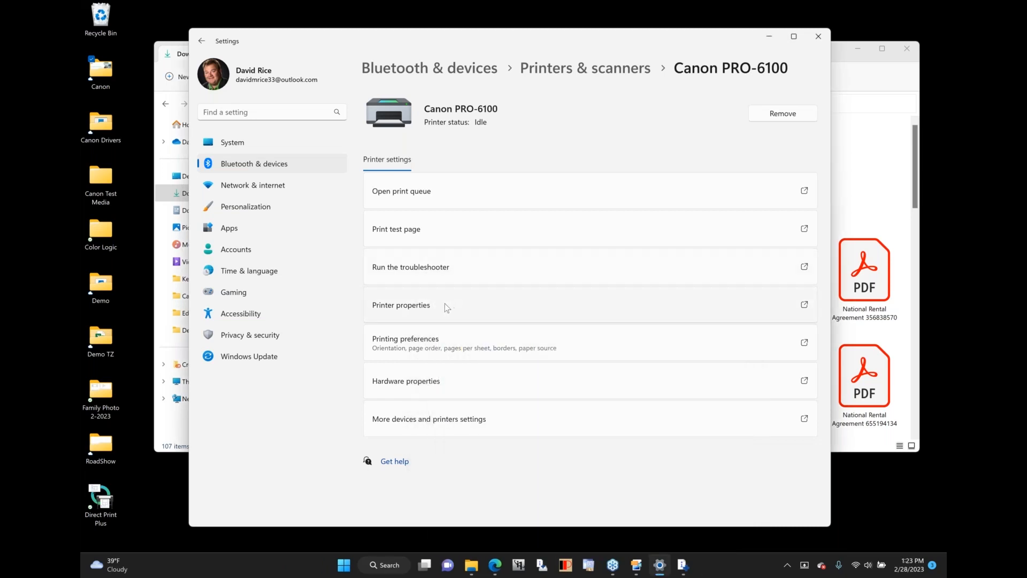
left_click(417, 353)
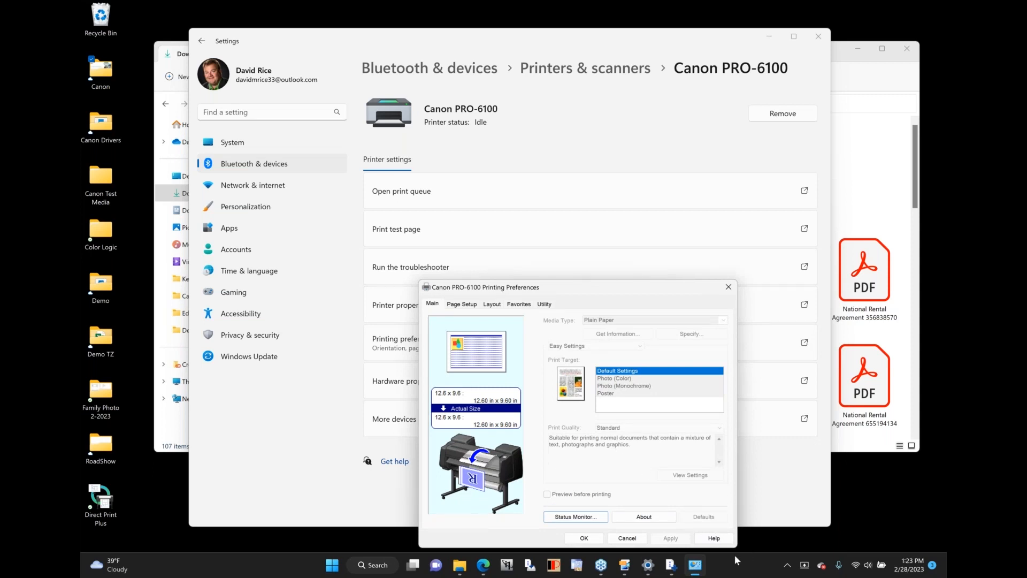
left_click(627, 538)
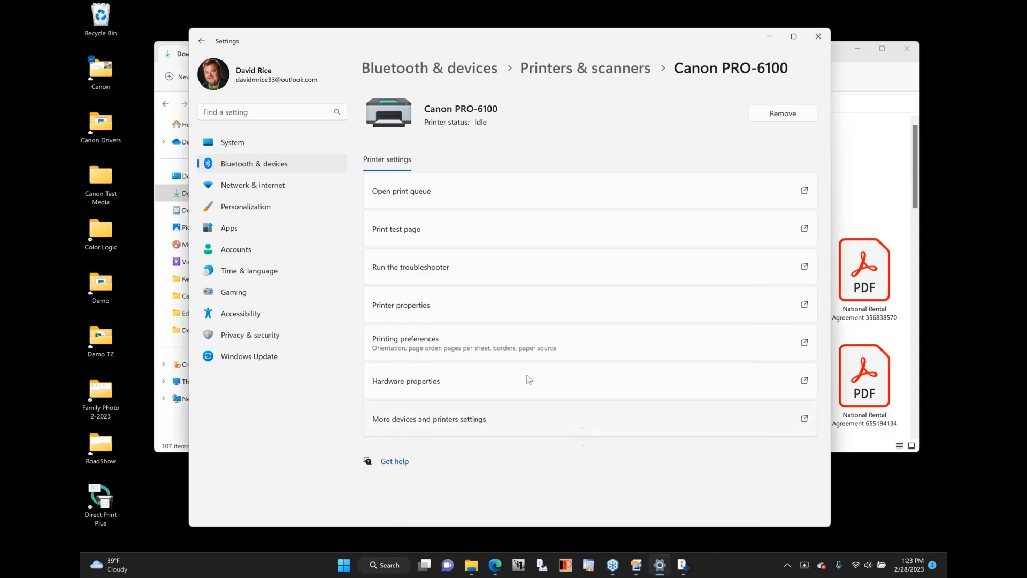
In the Canon GP-4000 printing preferences, set the media type to the custom paper LJ Sunset Production eSatin 250
left_click(202, 41)
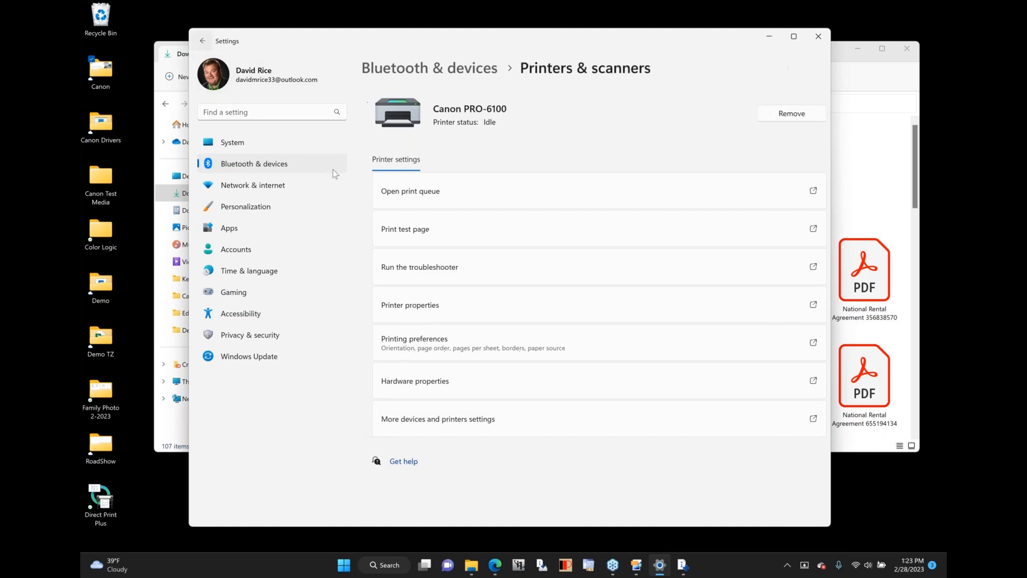
left_click(436, 303)
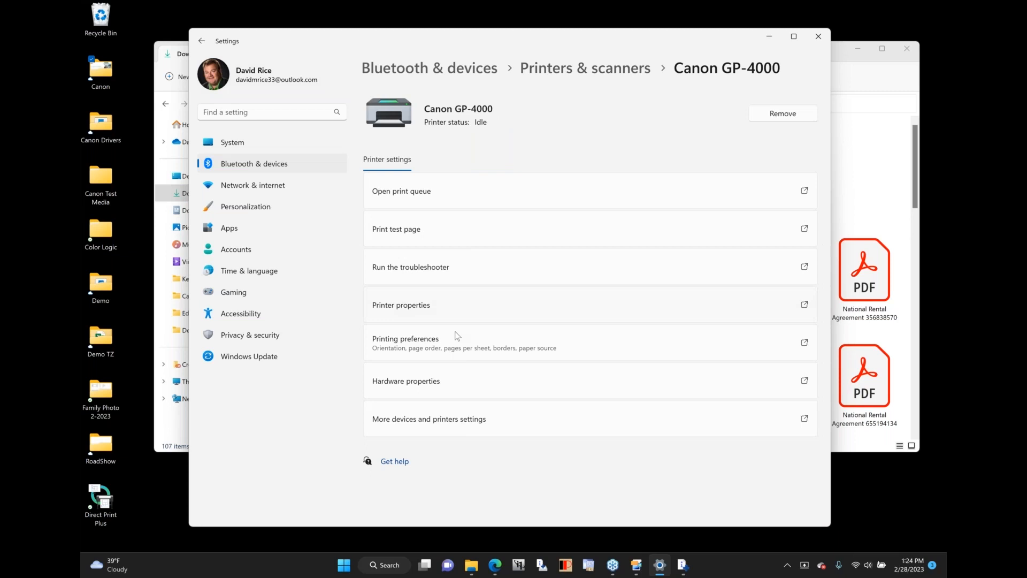
left_click(535, 343)
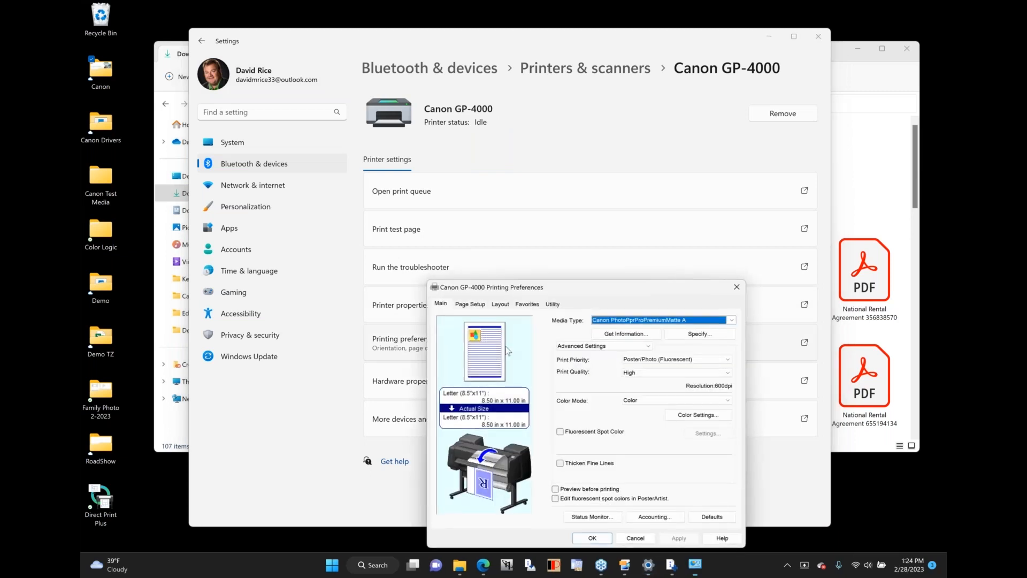
left_click(655, 320)
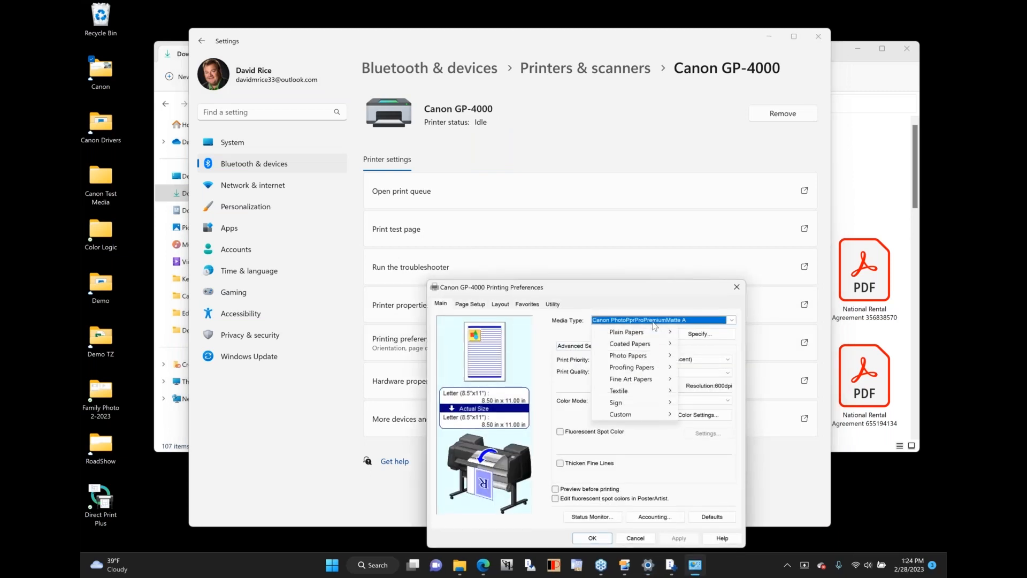
mouse_move(633, 412)
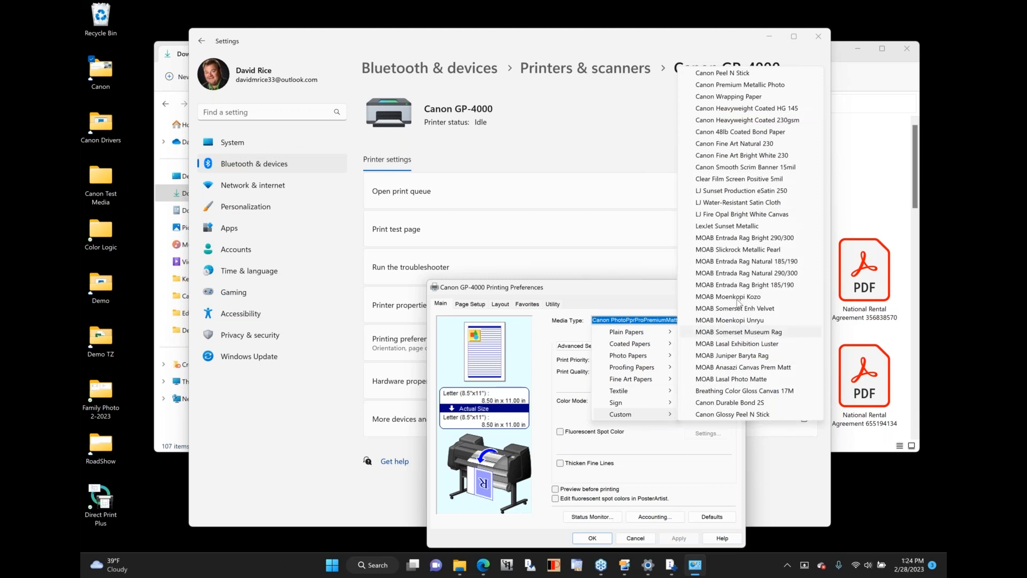
left_click(726, 191)
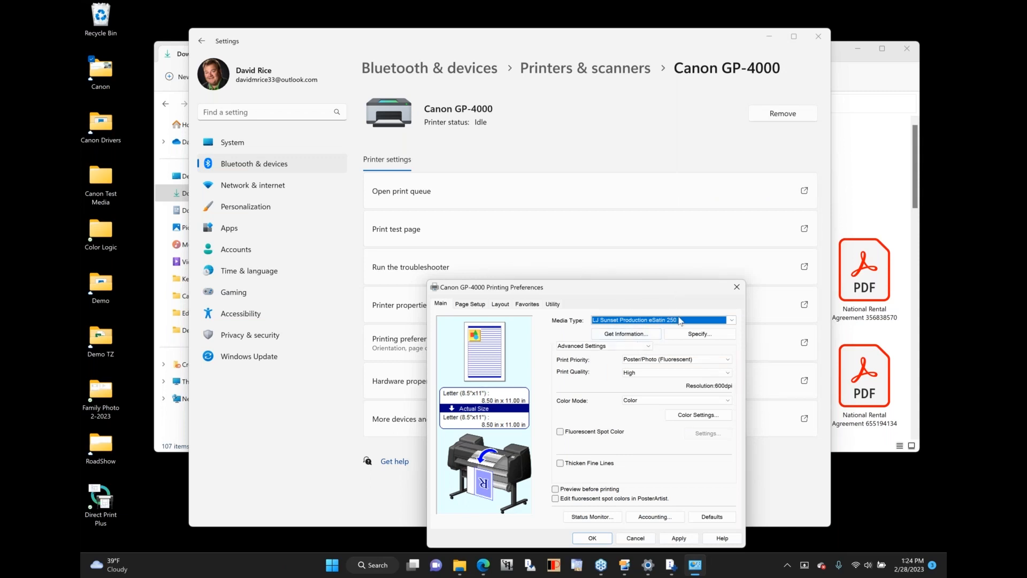
Look at the media type categories again and cancel the Canon GP-4000 printing preferences
left_click(725, 320)
mouse_move(646, 414)
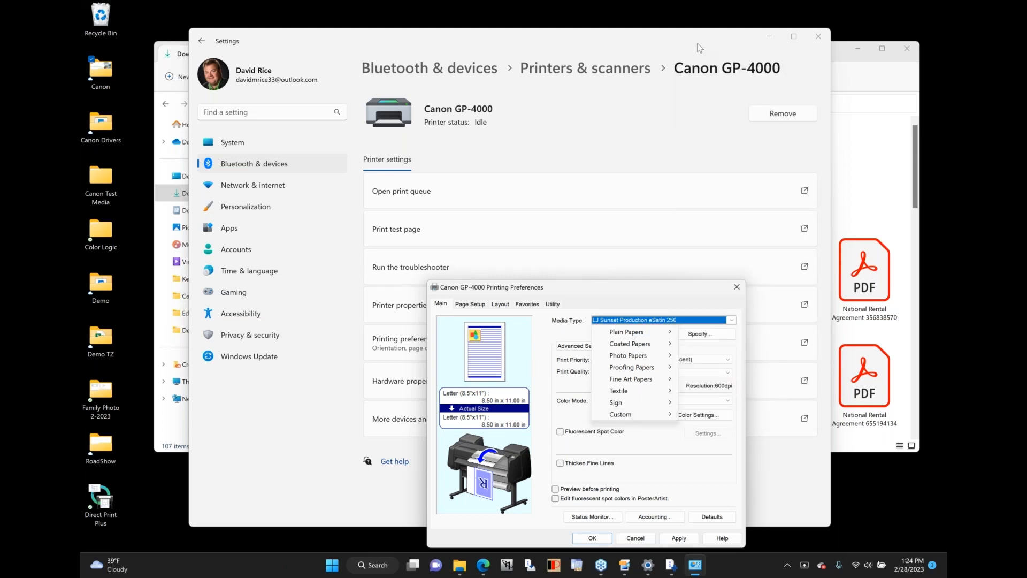
left_click(645, 538)
left_click(645, 539)
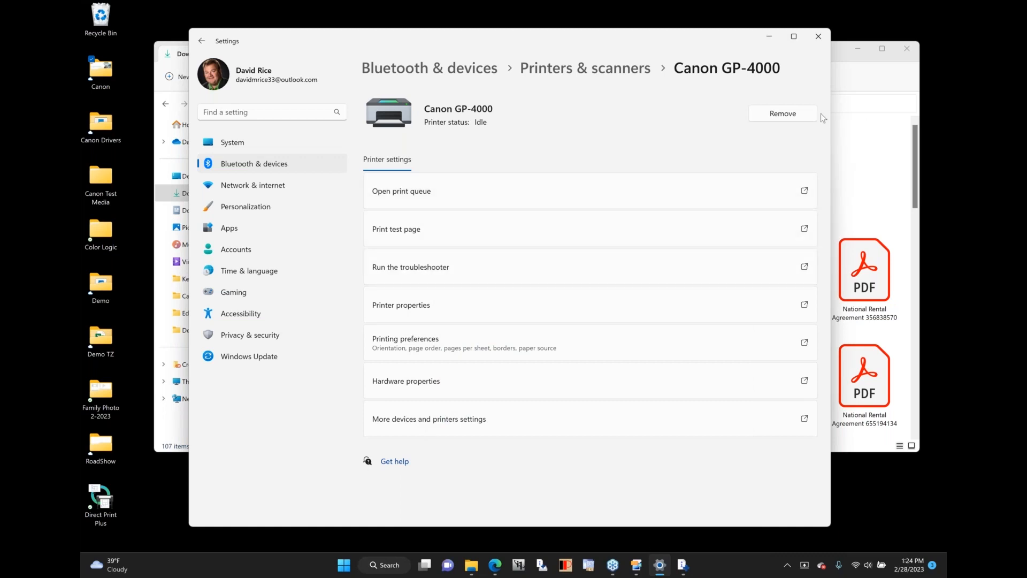
Put Windows Settings away and switch back to the Media Configuration Tool
left_click(769, 36)
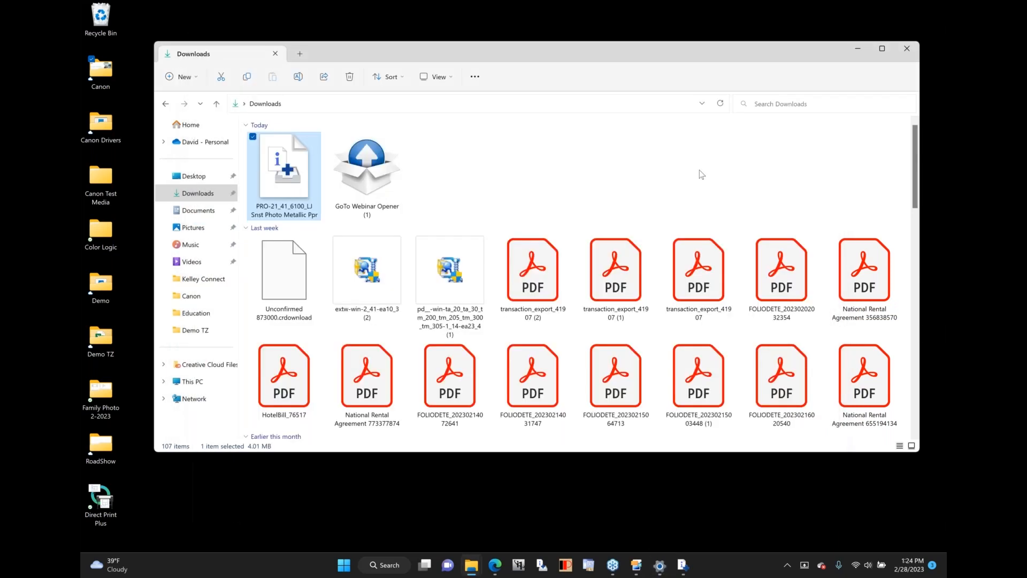
left_click(682, 565)
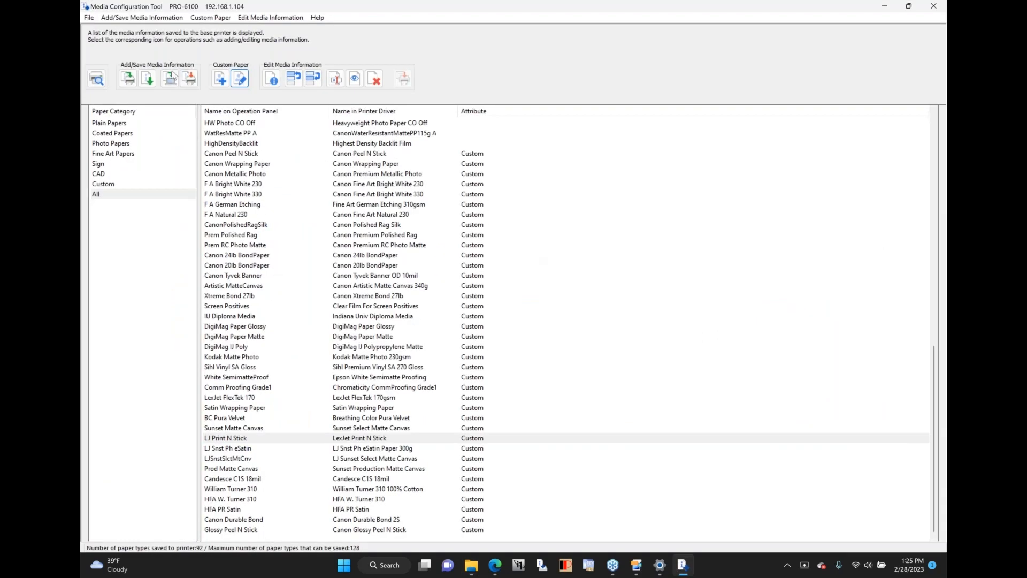
Select the GP-4000 at 192.168.1.129 as the base printer
left_click(96, 78)
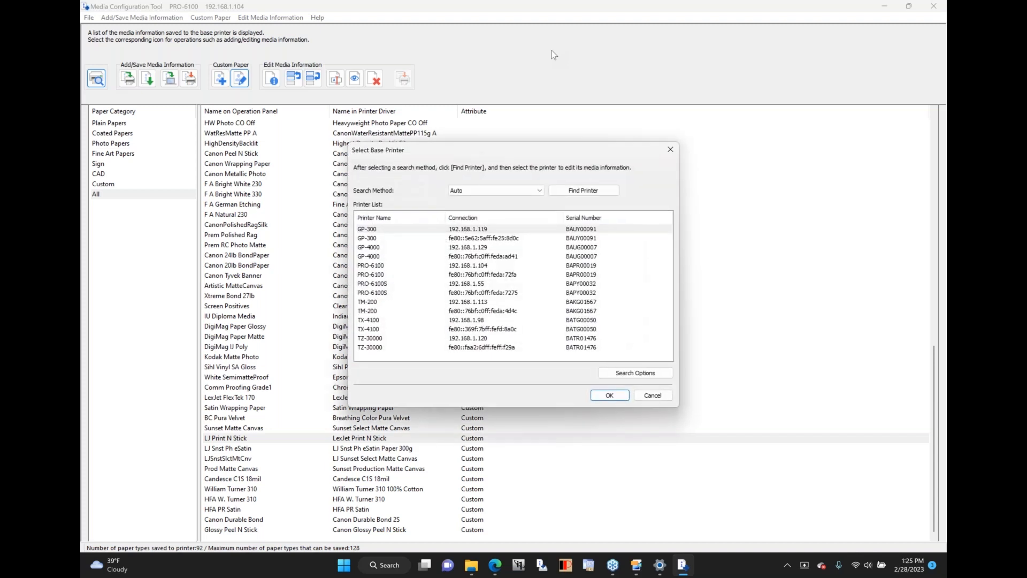
left_click(380, 249)
left_click(619, 396)
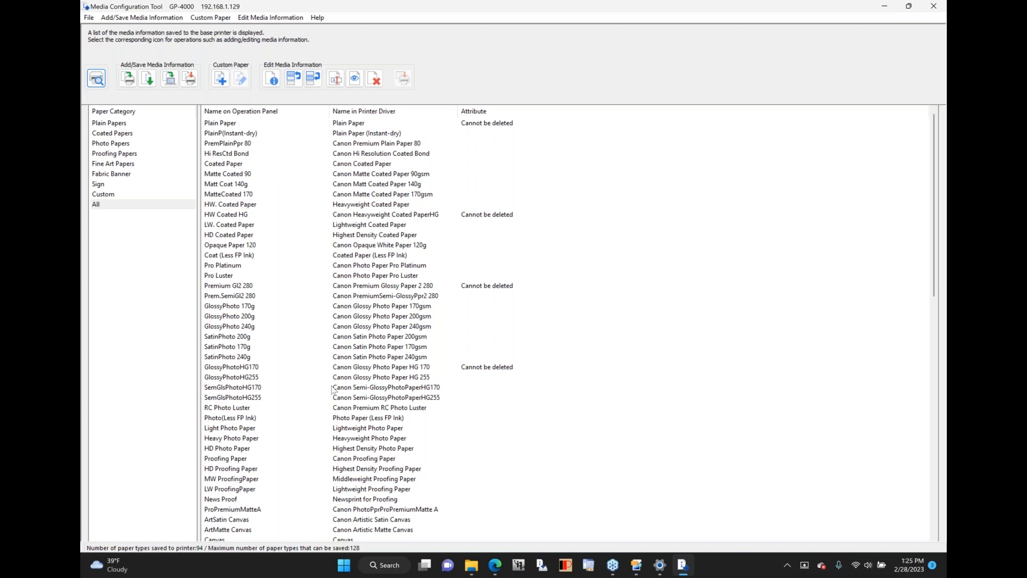
Open the custom paper LJ Sunset Production eSatin 250 for editing and review its advanced paper and advanced print settings
scroll(332, 390, "down", 18)
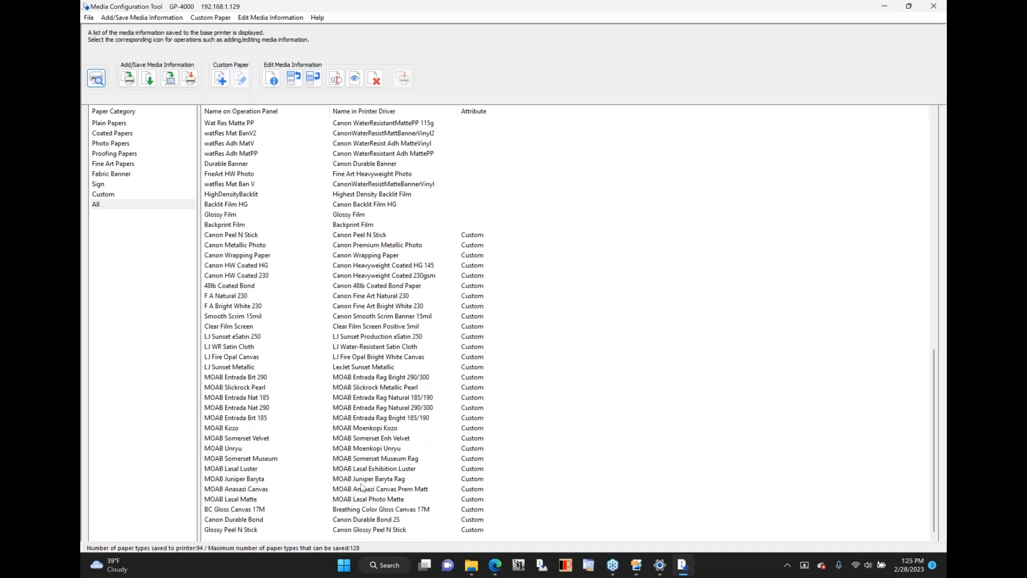
left_click(390, 338)
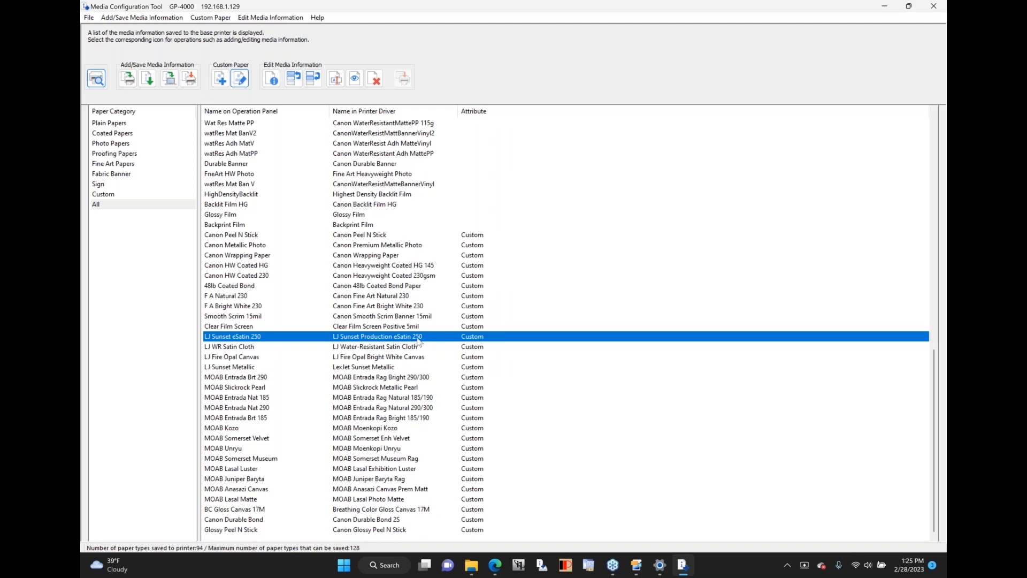
left_click(242, 81)
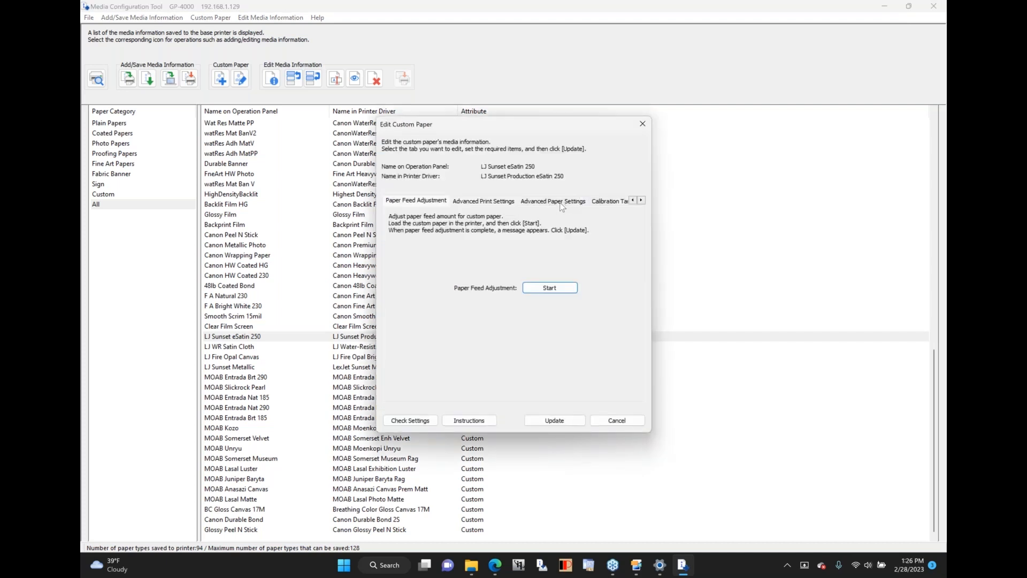
left_click(563, 202)
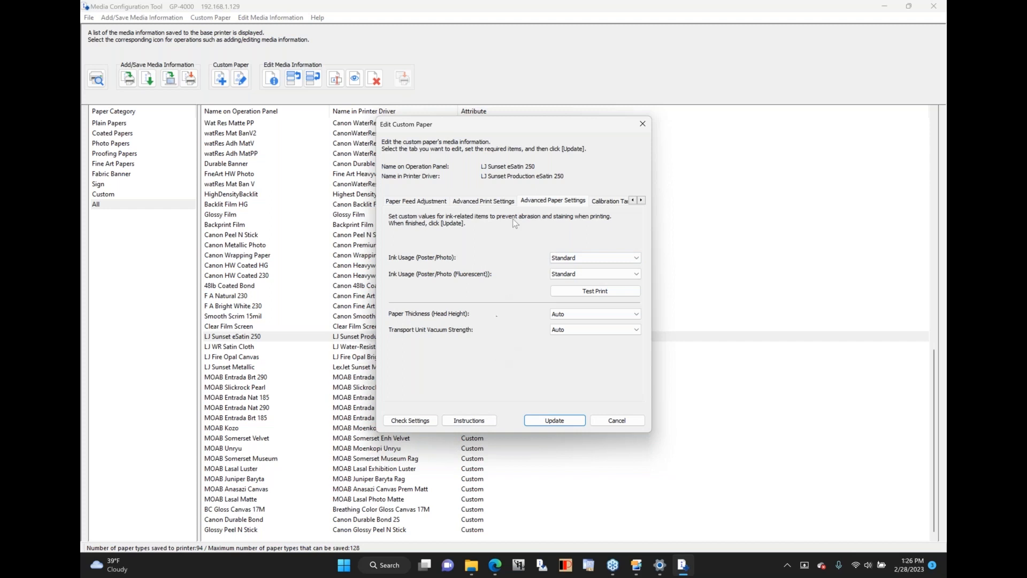
left_click(483, 201)
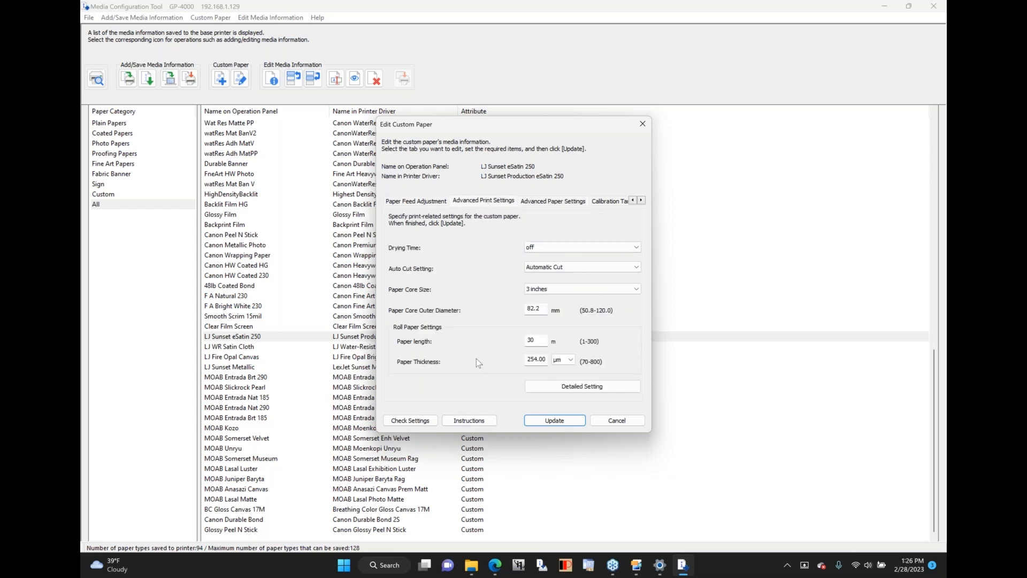
Review the detailed print settings of LJ Sunset Production eSatin 250, including the leading edge cut length, and cancel the custom paper editing
left_click(567, 393)
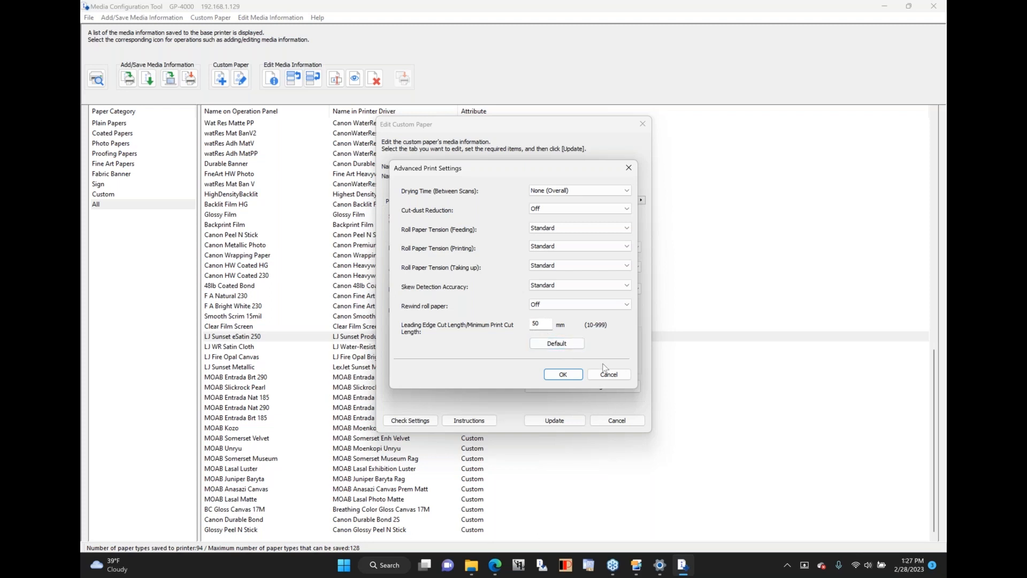
left_click(540, 327)
left_click(616, 377)
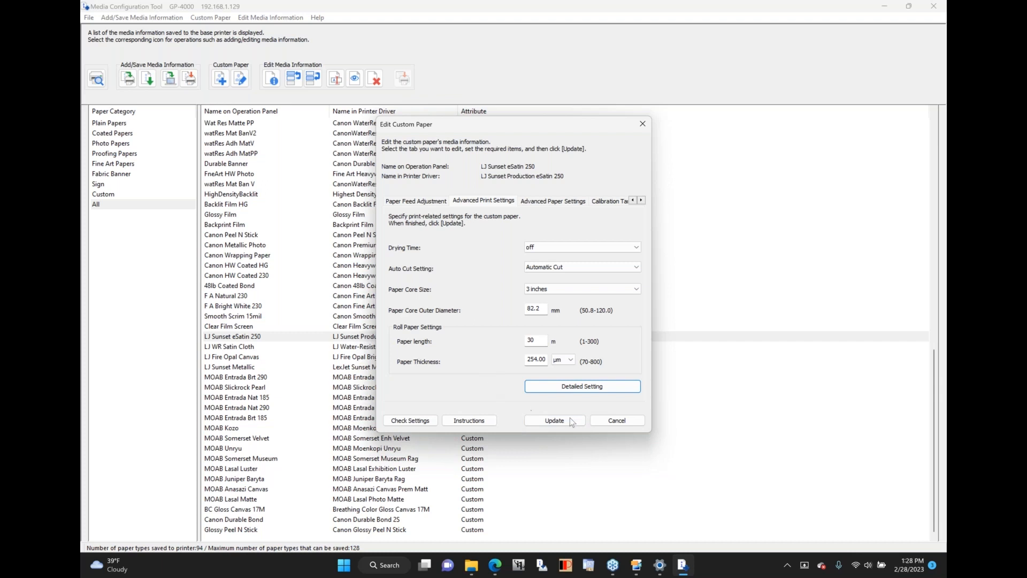
left_click(629, 422)
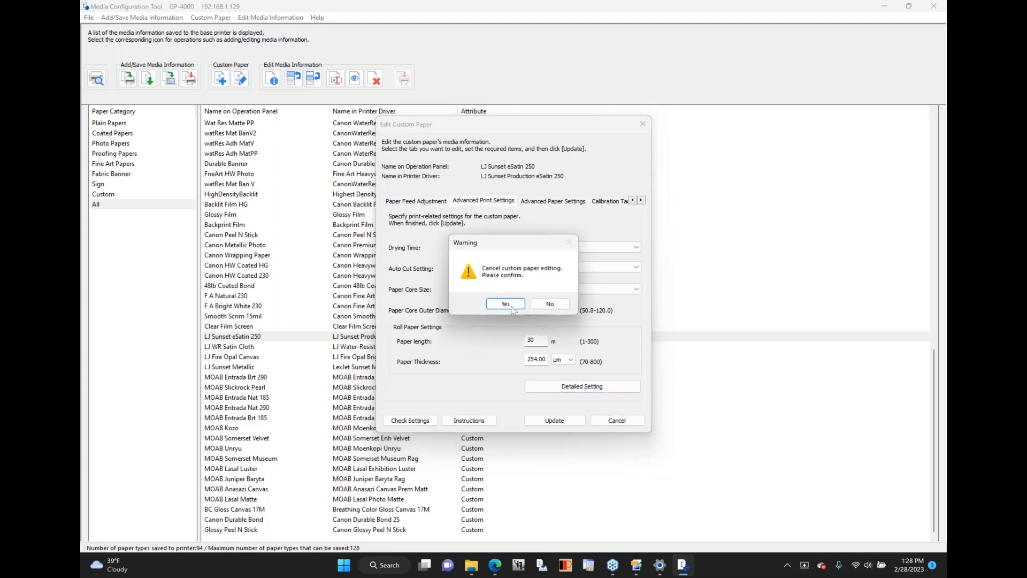
left_click(505, 304)
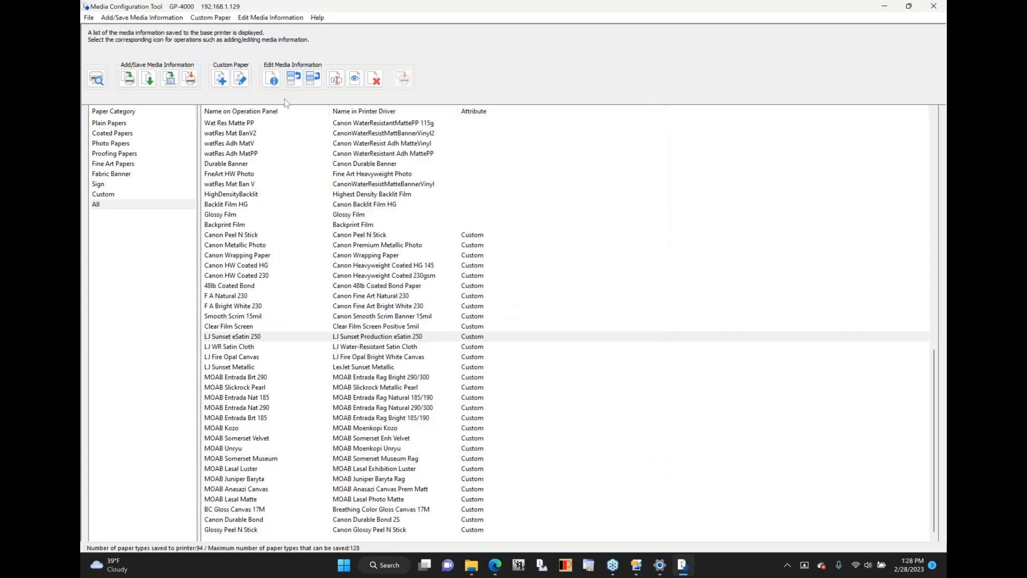
Start creating a custom paper based on SatinPhoto 240g from the photo papers category and proceed to its name settings
left_click(220, 78)
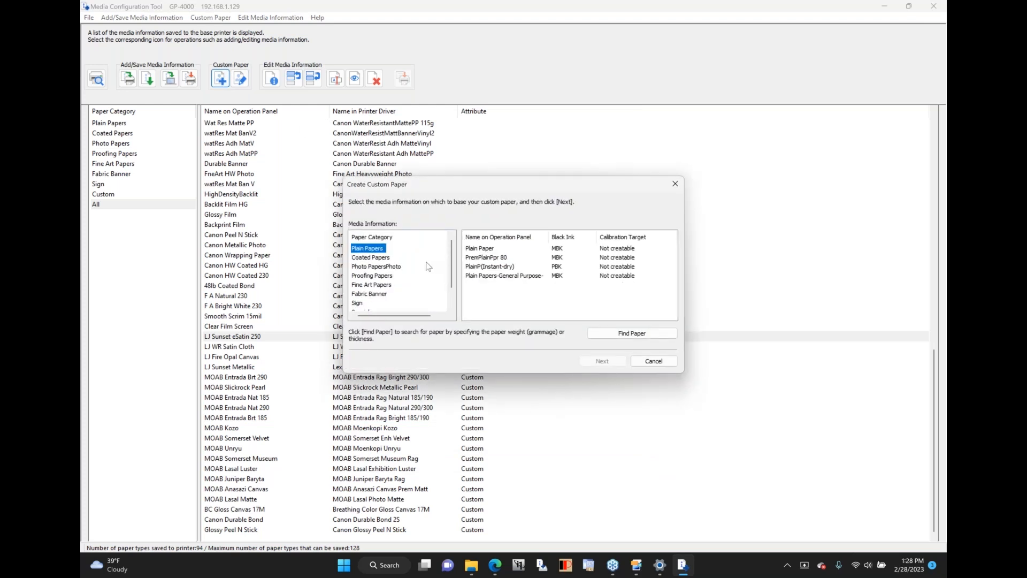
mouse_move(451, 259)
left_mouse_down()
mouse_move(451, 277)
mouse_move(448, 256)
left_mouse_up()
left_click(369, 267)
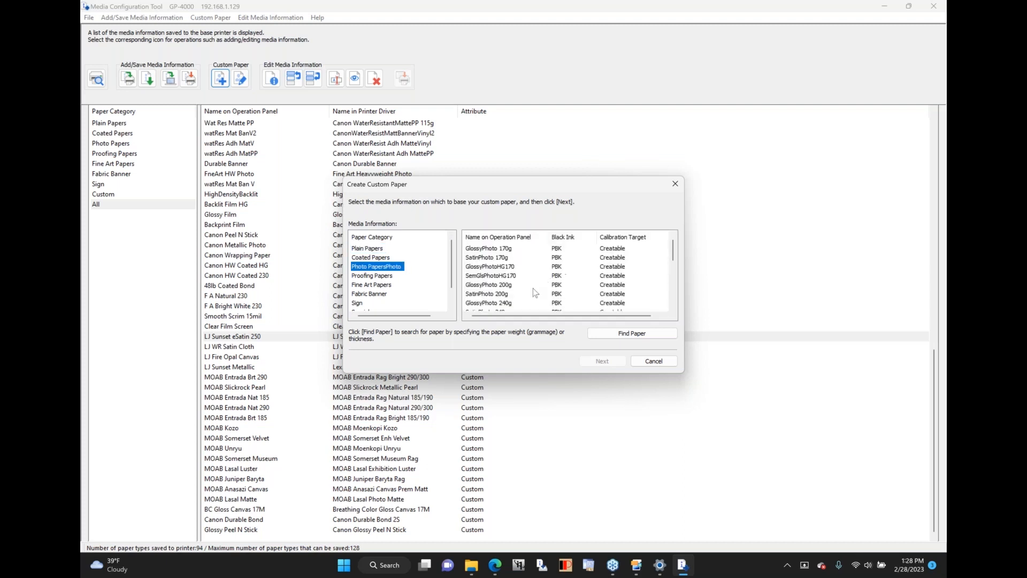
left_click_drag(672, 248, 673, 263)
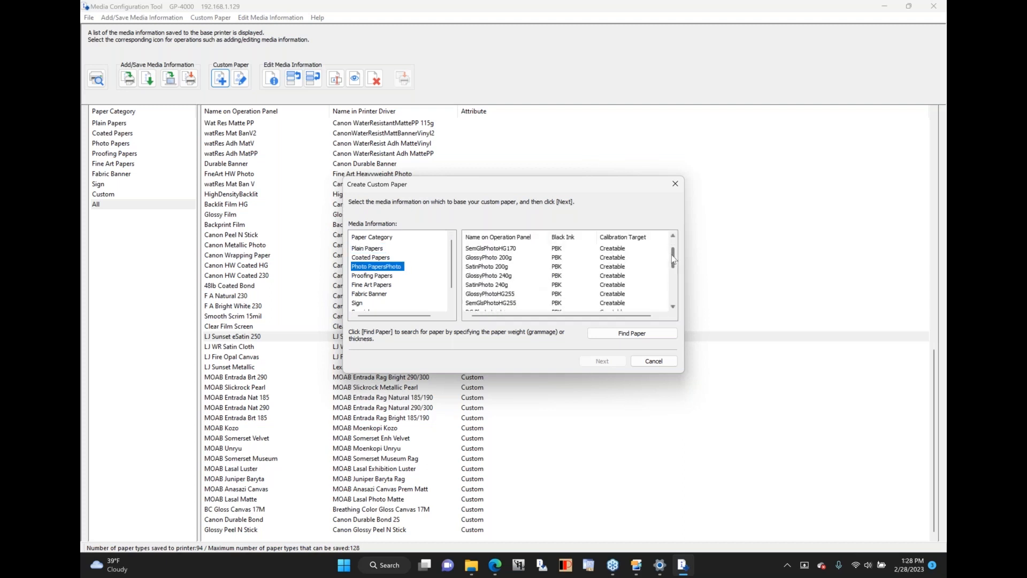
left_click(486, 286)
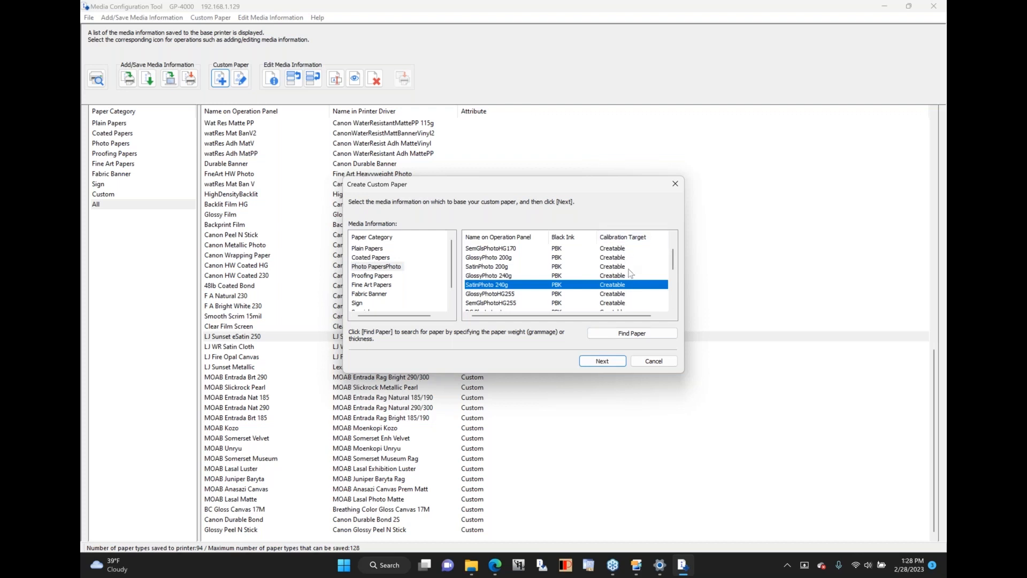
left_click(620, 360)
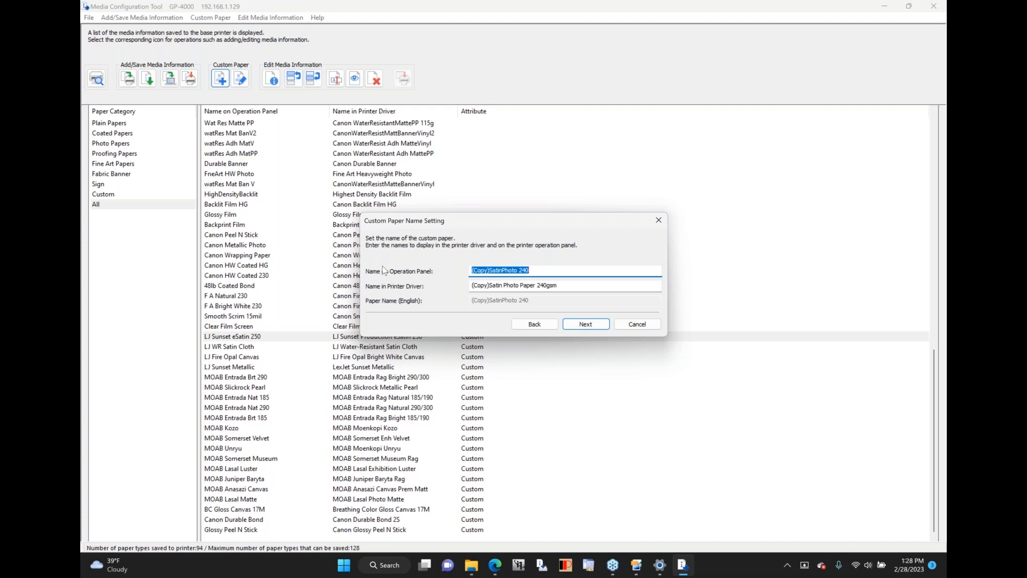
left_click(541, 269)
key("ctrl+a")
key("Return")
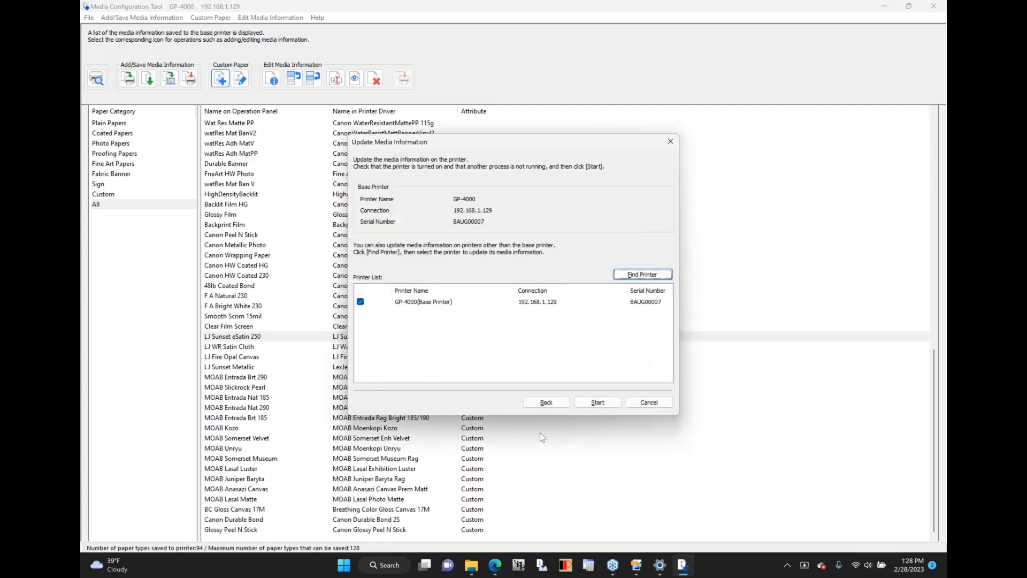
left_click(551, 404)
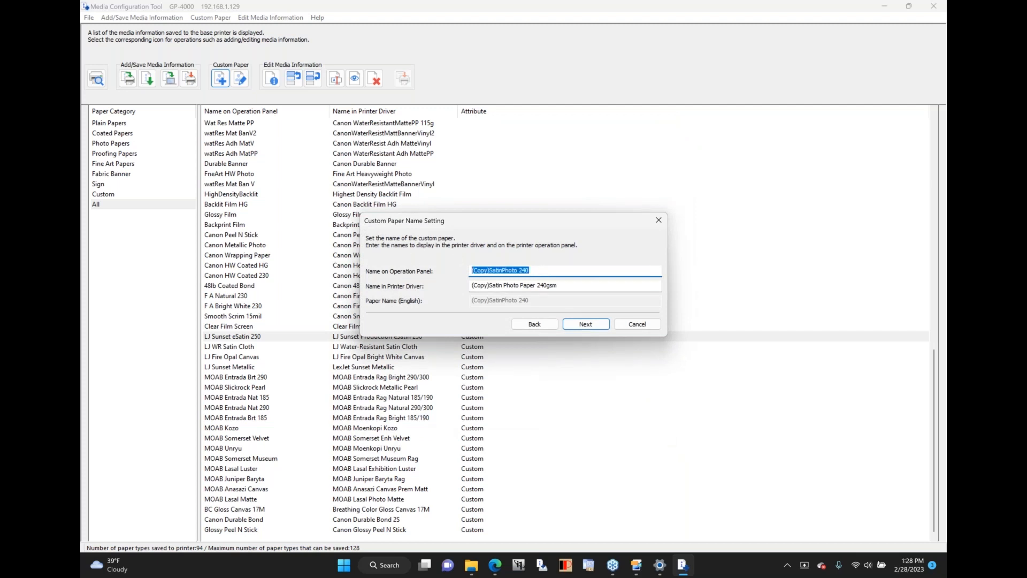
Enter LJ Satin Photo Paper 290gsm as the custom paper's name on the operation panel
key("BackSpace")
type("lj")
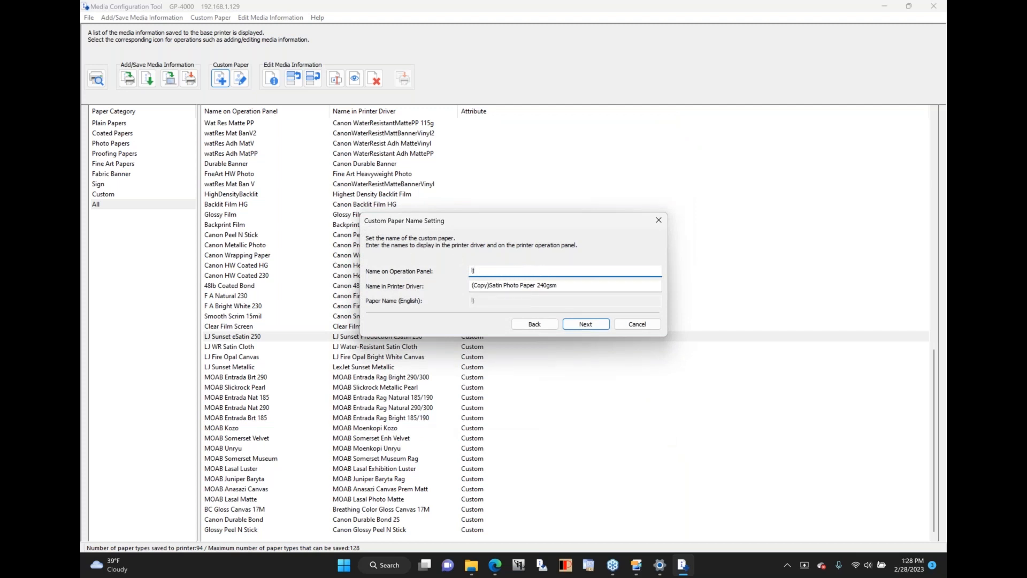
key("BackSpace")
key("BackSpace")
type("LJ Satin Phot")
key("BackSpace")
type("oto Paper 290g")
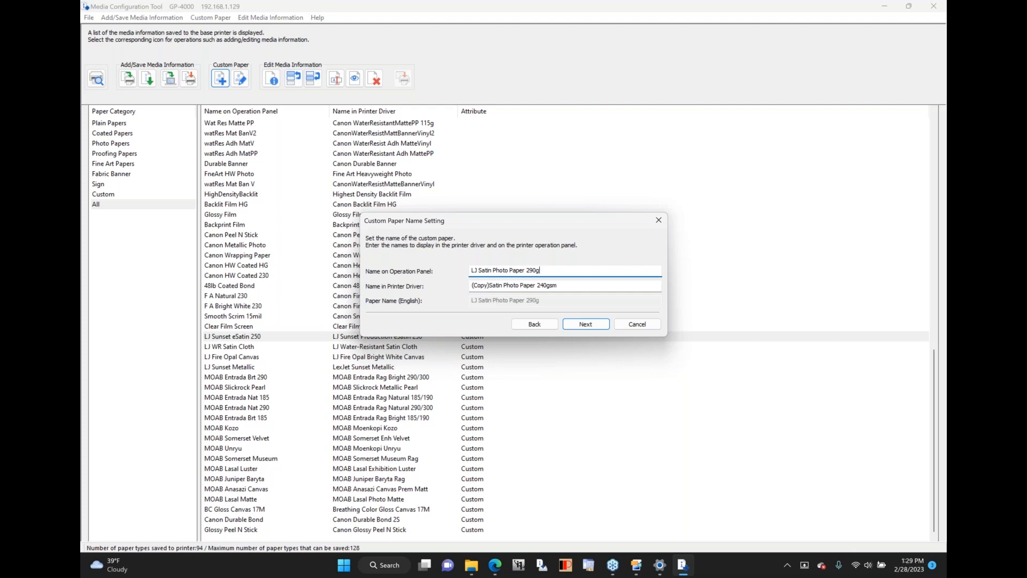
type("sm")
key("Tab")
key("shift+Tab")
Copy the operation panel name into the printer driver name, change it to LexJet Satin Photo Paper 290gsm, and try to continue
right_click(477, 274)
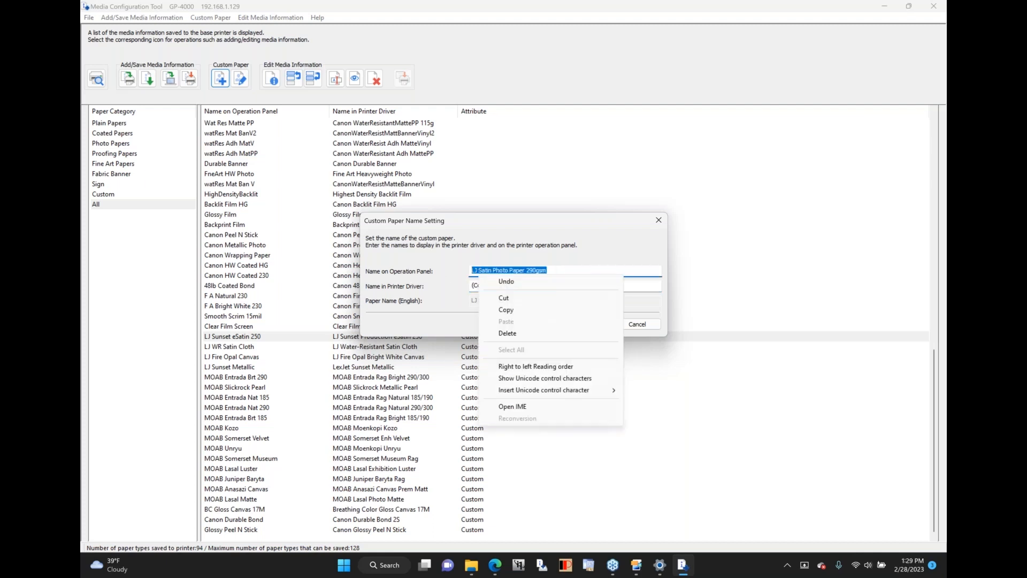
left_click(516, 314)
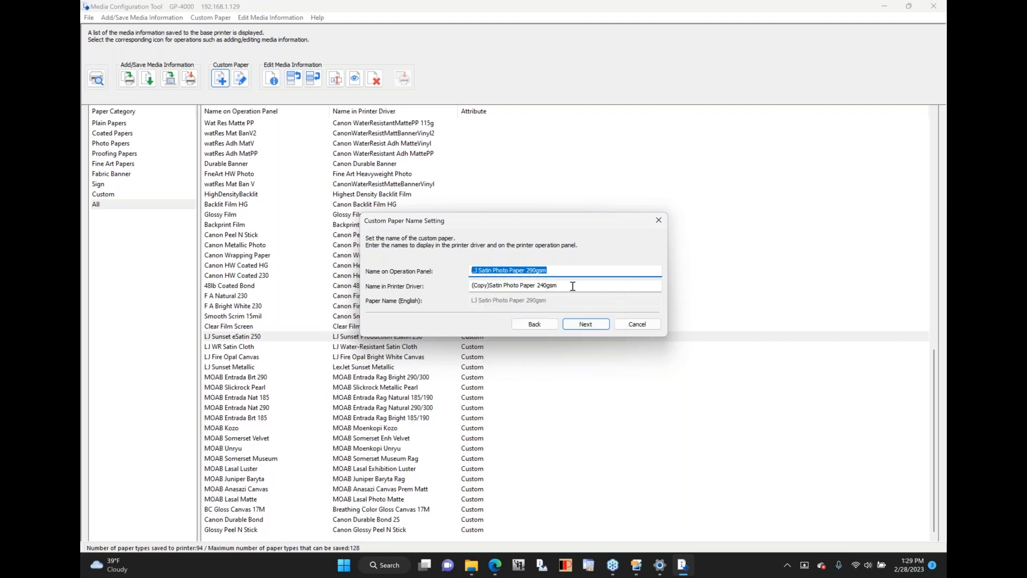
key("Tab")
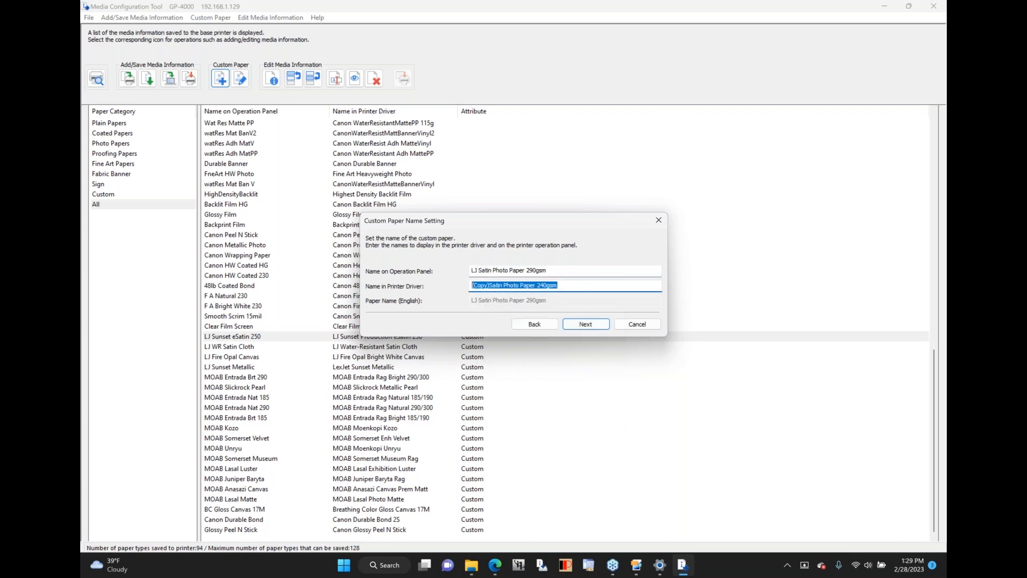
key("ctrl+v")
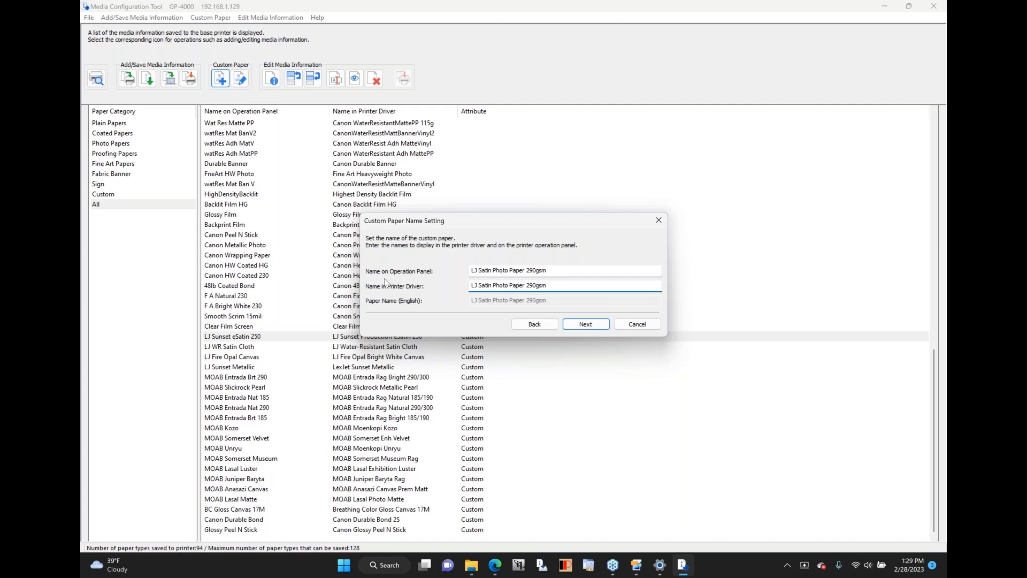
key("BackSpace")
type("exJet")
left_click(598, 328)
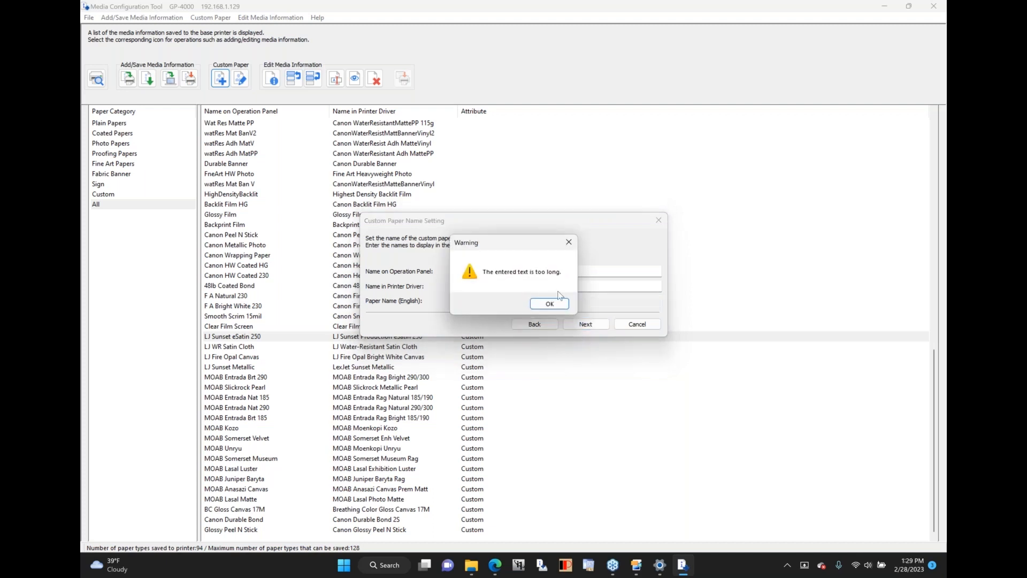
left_click(550, 304)
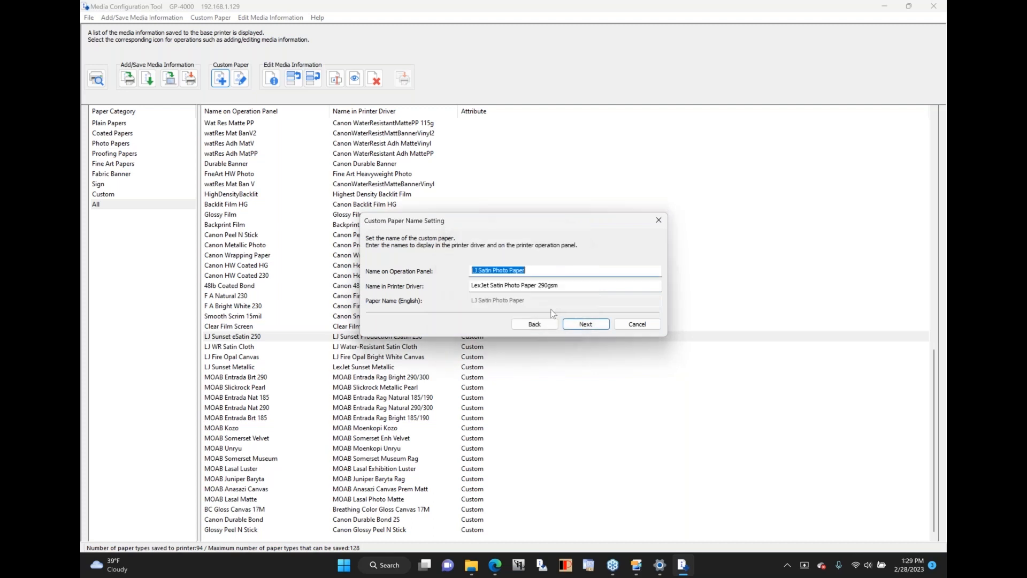
Change the operation panel name to LJ Satin Photo 290gsm and try to continue
left_click(537, 270)
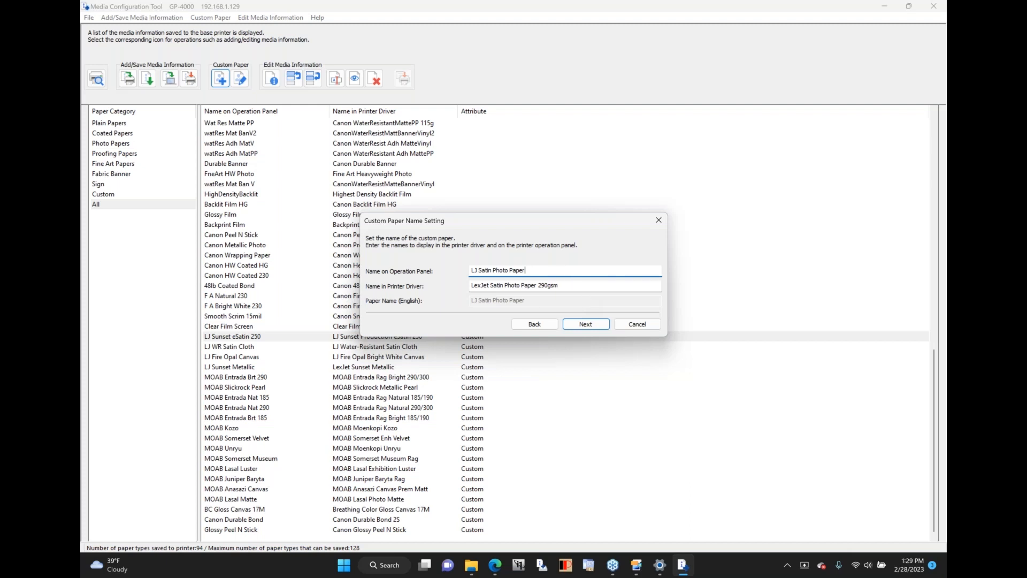
key("BackSpace")
key("BackSpace")
key("BackSpace")
key("BackSpace")
key("BackSpace")
type("290")
type("gsm")
left_click(593, 323)
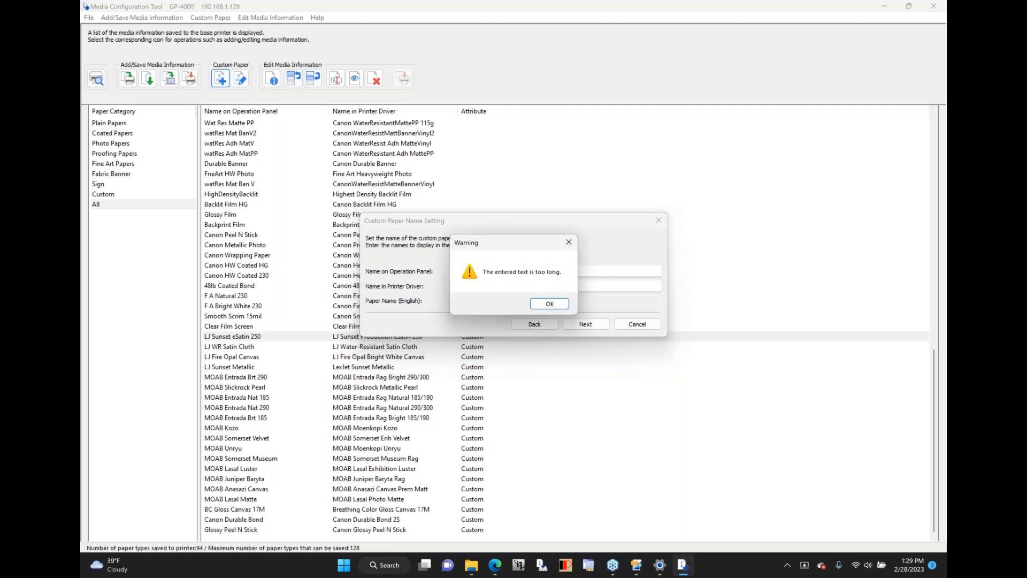
left_click(556, 306)
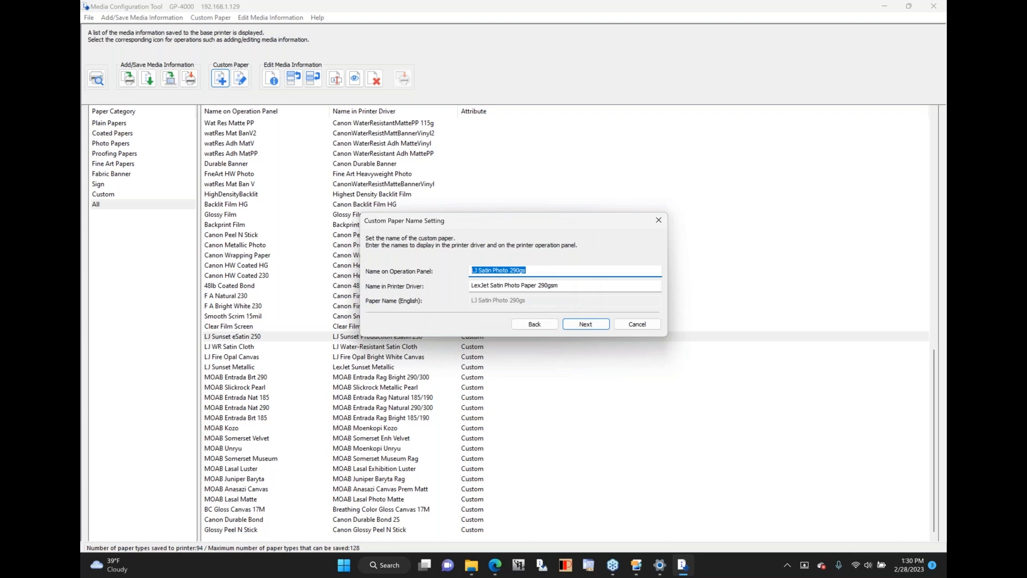
Remove the last two characters from the operation panel name and cancel the custom paper creation
key("End")
key("BackSpace")
key("BackSpace")
left_click(640, 324)
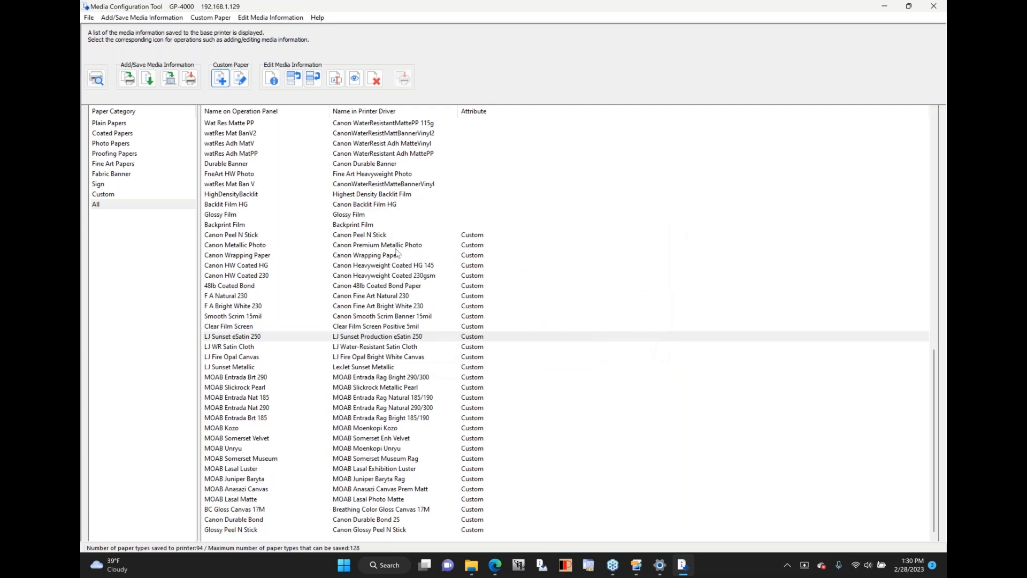
Review the media information settings of Clear Film Screen Positive 5mil and close the reference
left_click(365, 327)
left_click(272, 79)
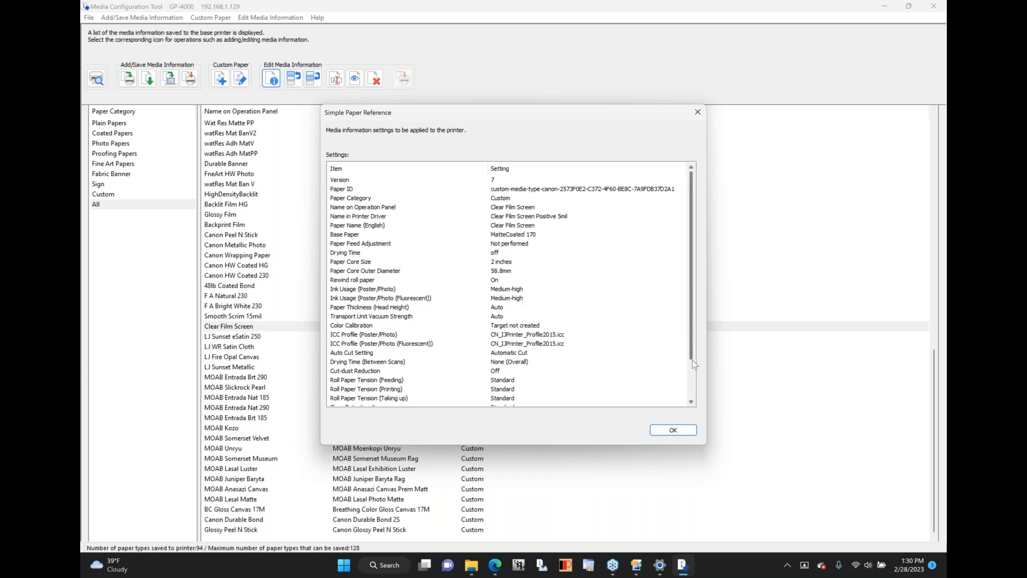
left_click(679, 428)
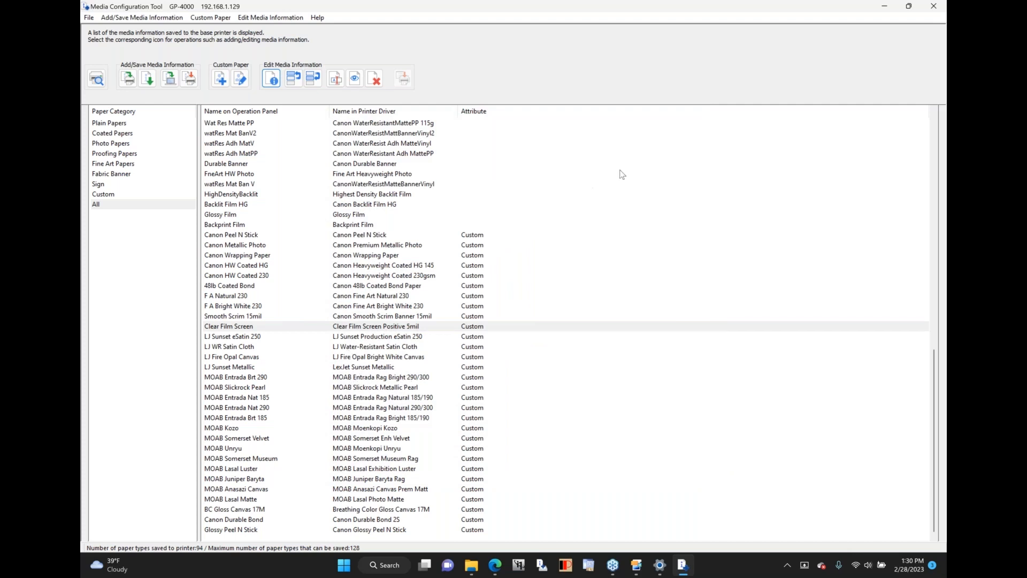
left_click(884, 6)
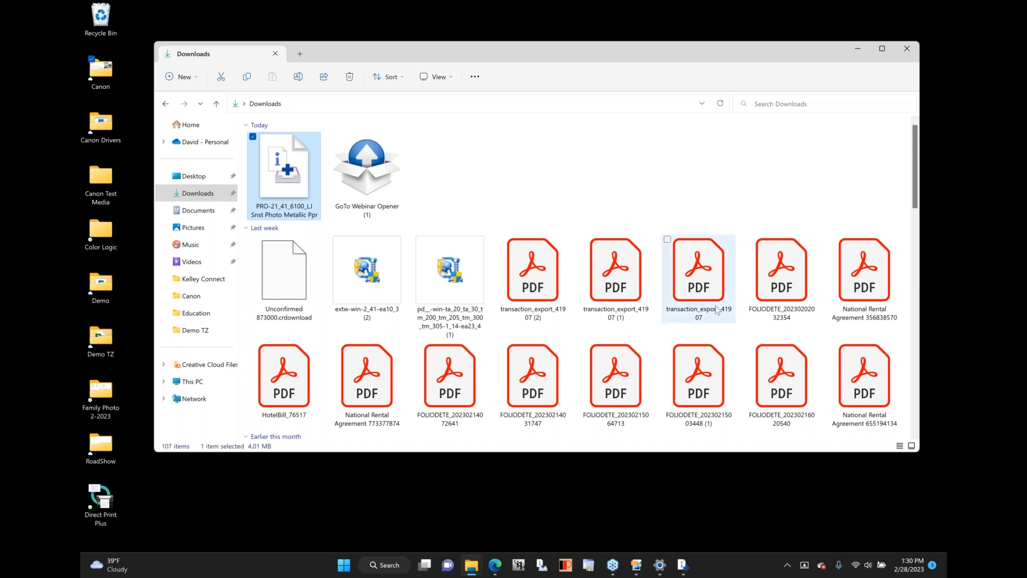
left_click(682, 568)
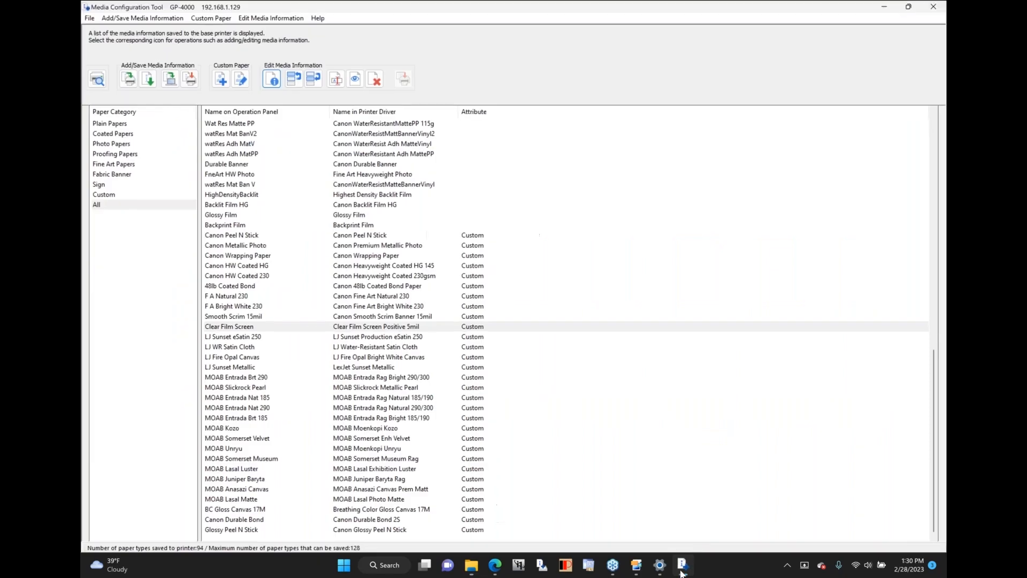